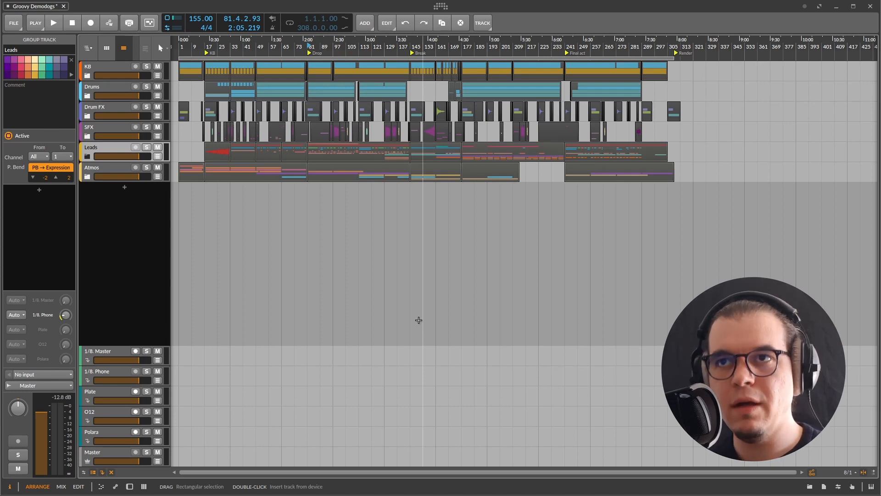
Show the tracks inside the Leads group in the arranger
click(90, 51)
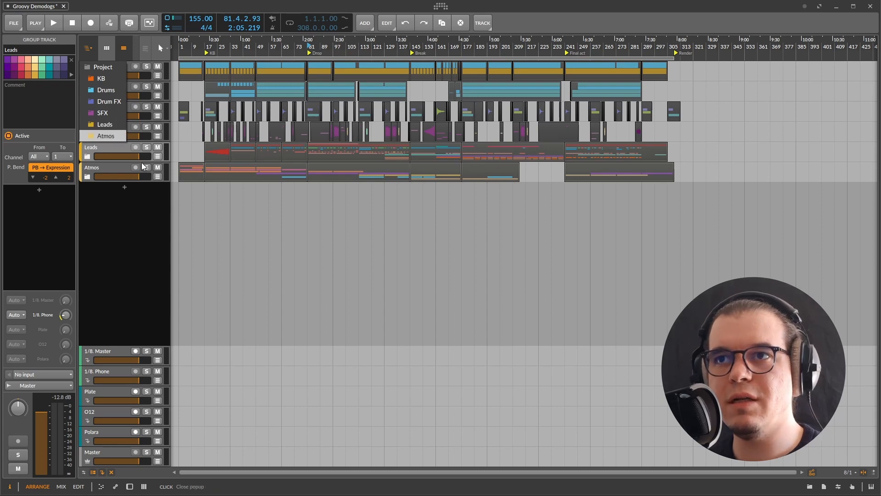
click(106, 128)
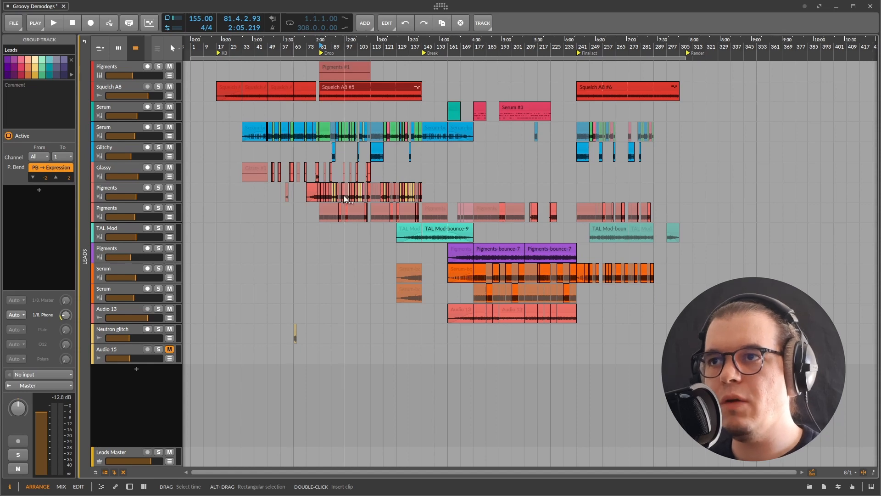
scroll(368, 197, up, 5)
scroll(421, 165, down, 5)
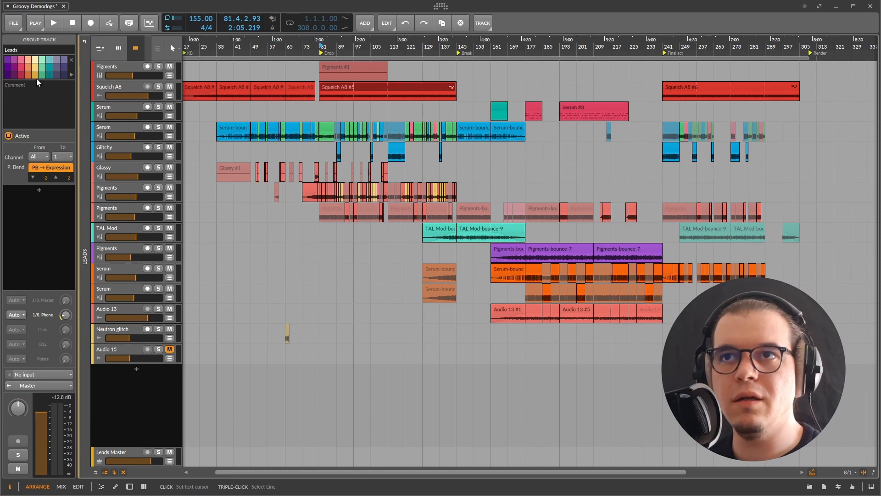
click(86, 45)
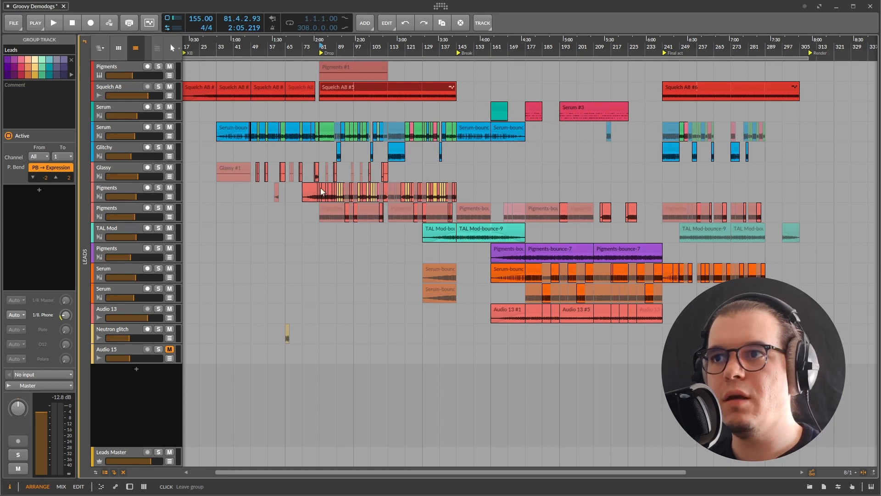
Examine the Leads clips from bar 177 onwards and select the Pigments-bounce-10 clip at bar 193
scroll(459, 139, down, 3)
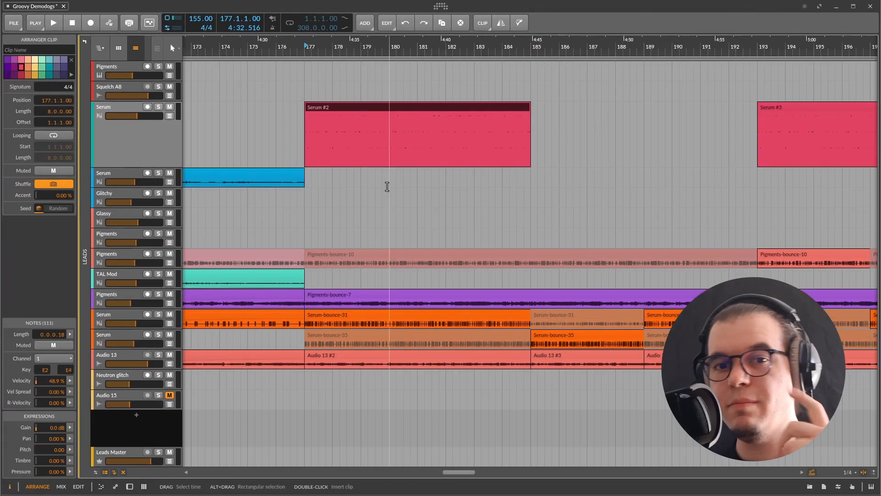
scroll(326, 201, down, 2)
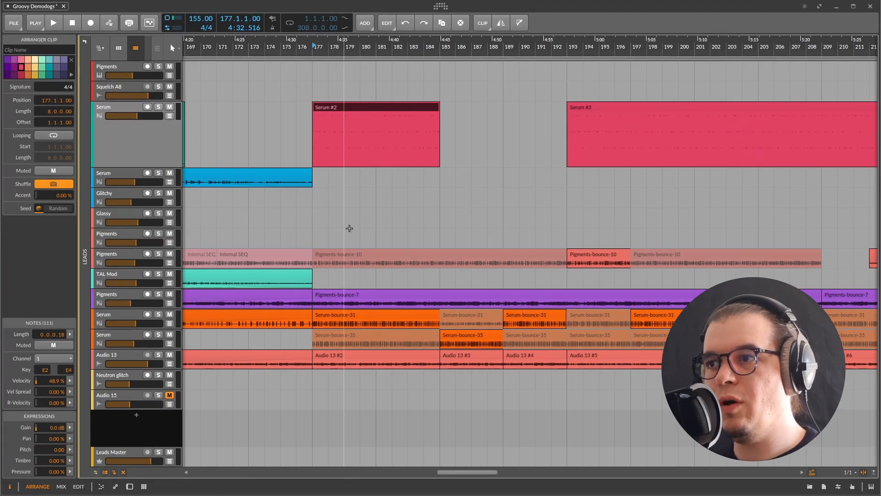
mouse_move(630, 262)
mouse_down()
mouse_move(758, 262)
mouse_move(614, 263)
mouse_move(669, 262)
mouse_move(637, 262)
mouse_move(642, 252)
mouse_move(628, 252)
mouse_up()
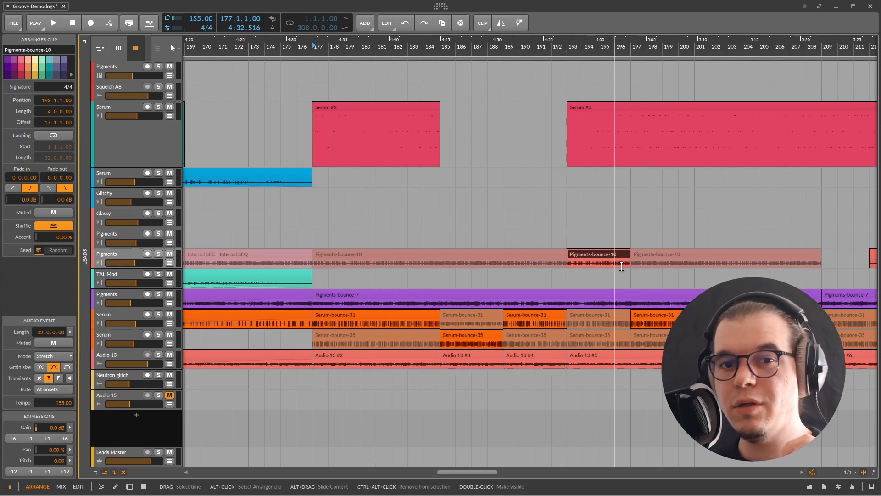
scroll(394, 122, up, 2)
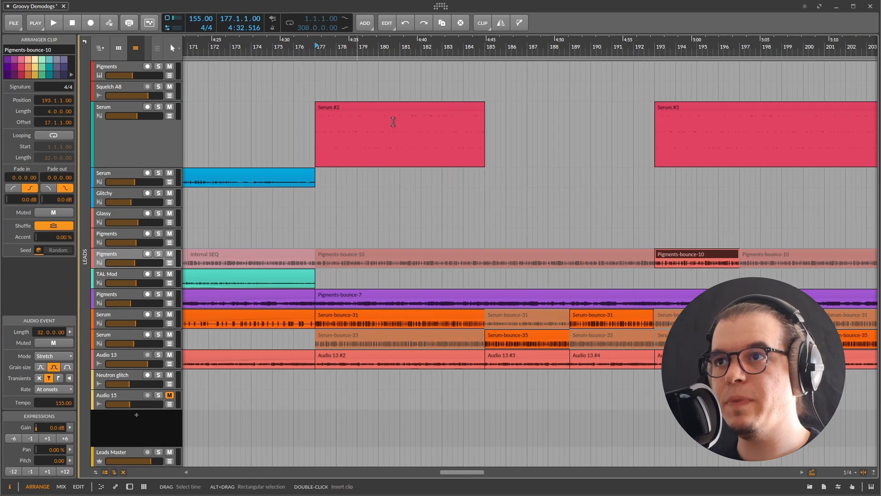
Try resizing the Serum #2 clip at bar 177 to 4 bars and to 15 bars, undoing each change
click(349, 108)
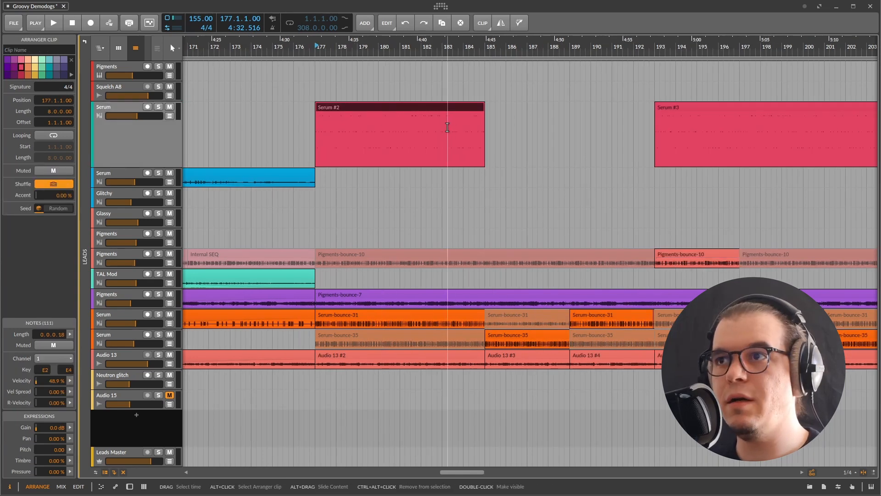
drag(484, 108, 400, 108)
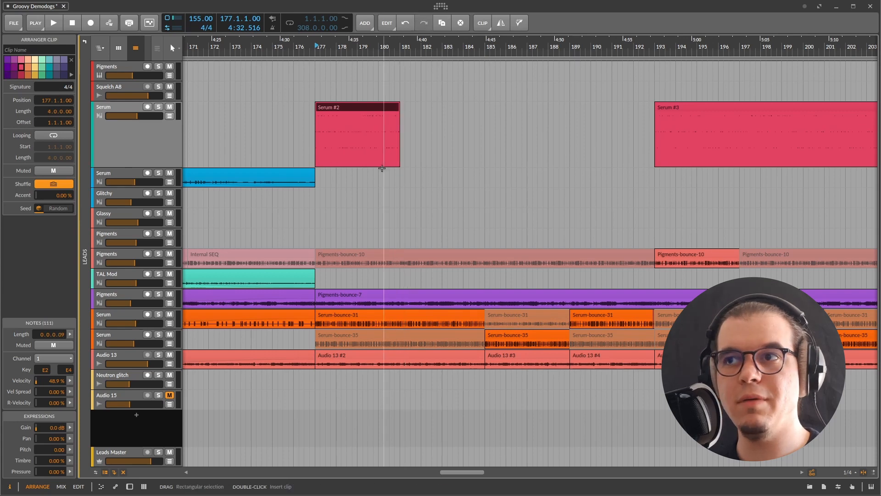
key(ctrl+z)
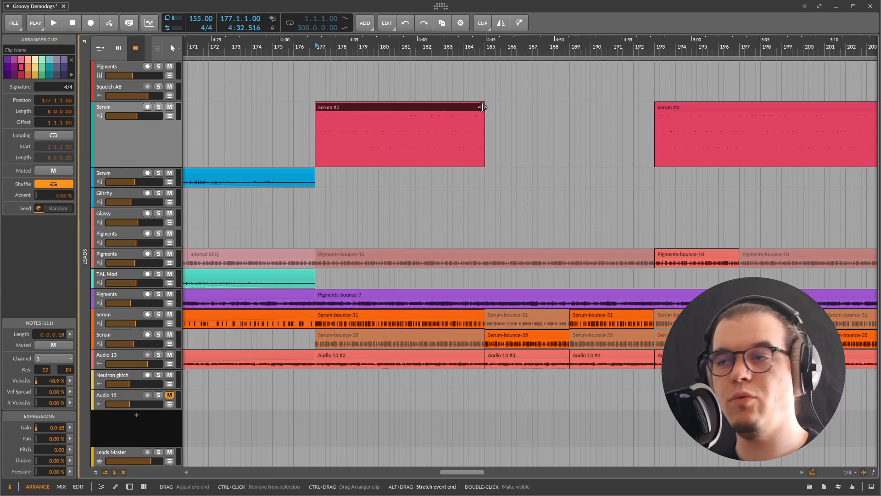
drag(482, 107, 632, 110)
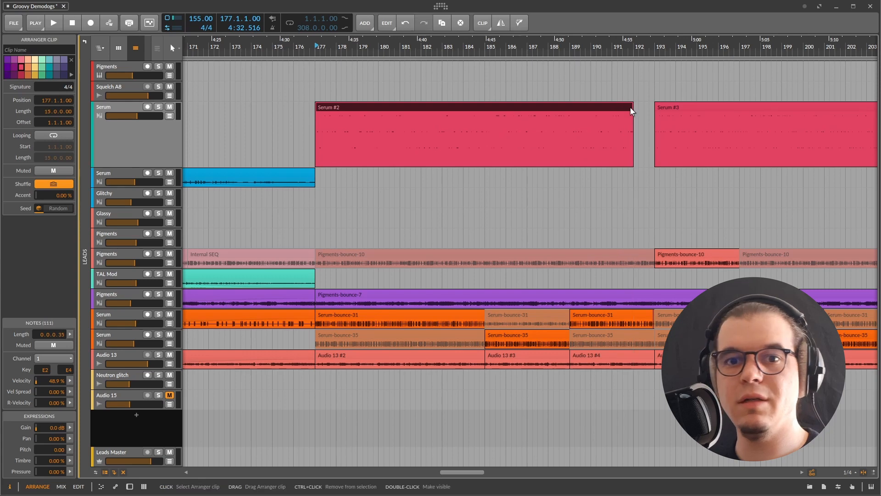
key(ctrl+z)
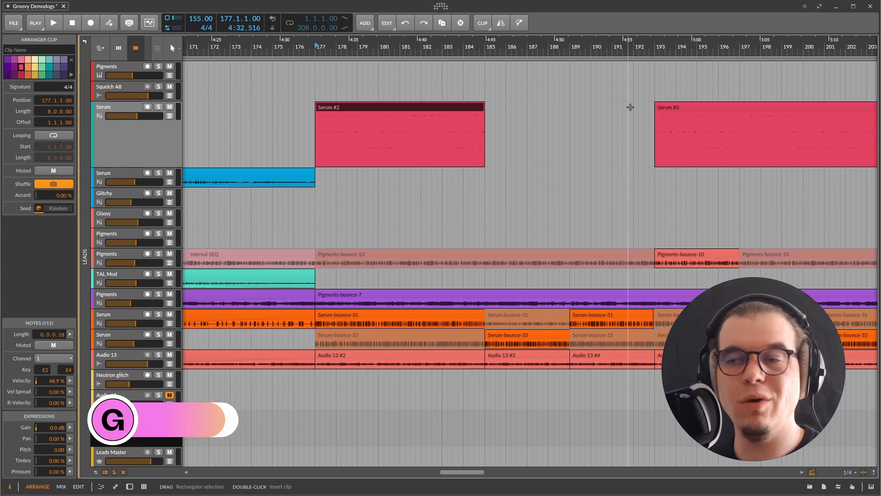
Try shortening the Serum #2 clip to 4 bars with its notes open in the detail editor, and undo it
double_click(356, 110)
drag(308, 398, 308, 317)
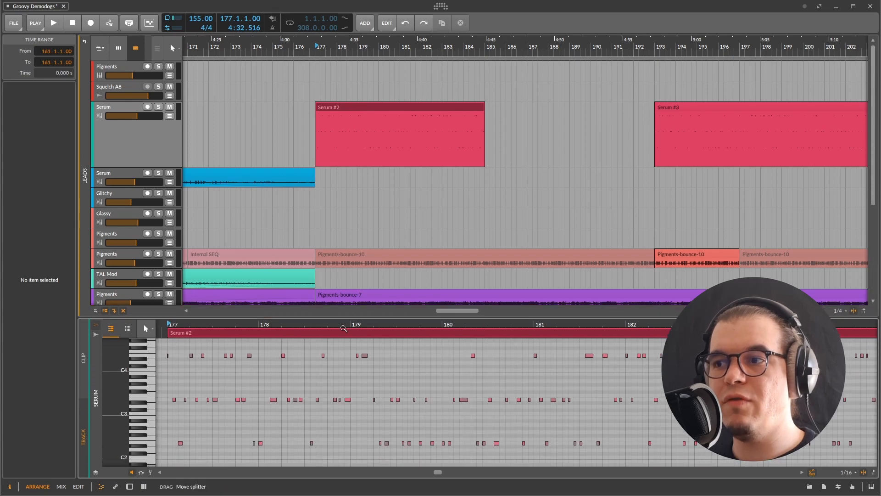
drag(461, 317, 461, 398)
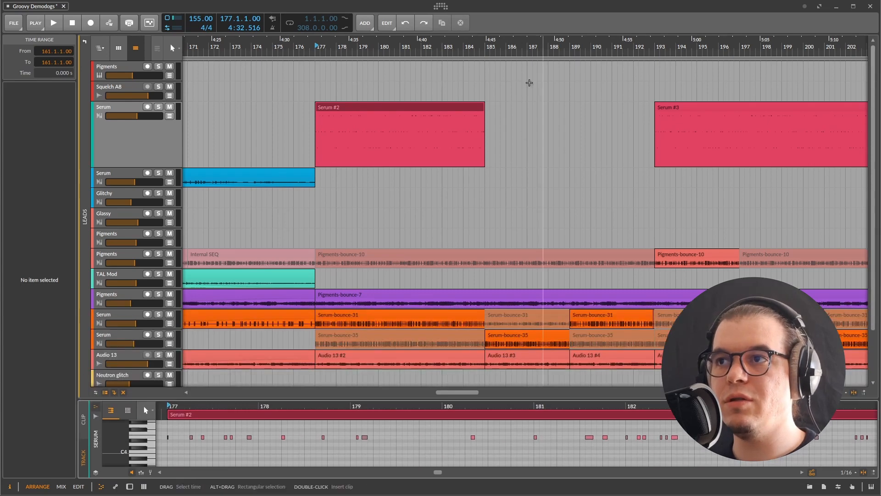
drag(484, 103, 400, 104)
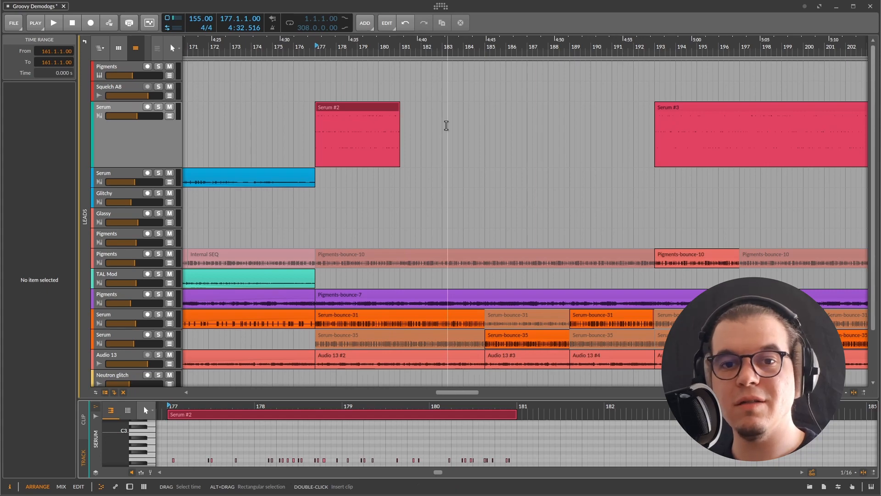
key(ctrl+z)
key(ctrl+z)
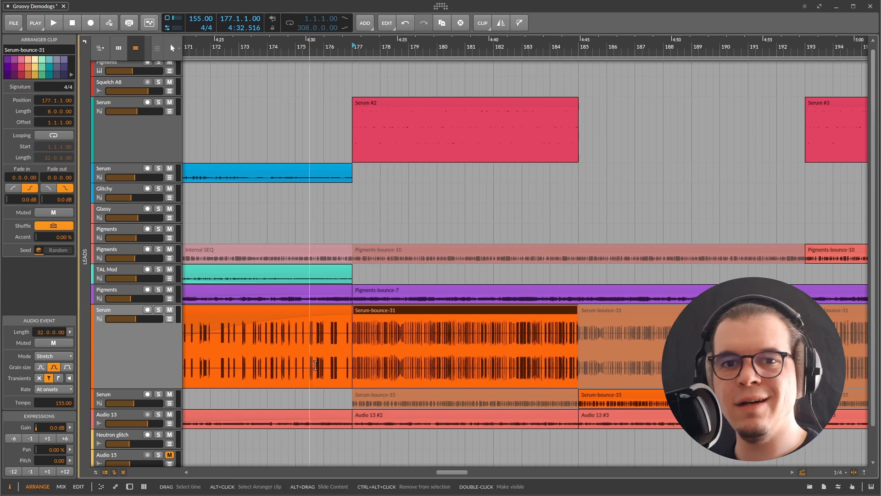
Select the time range from bar 177 to bar 185 on the Serum-bounce-31 clip
scroll(482, 312, down, 2)
ctrl+scroll(451, 294, up, 3)
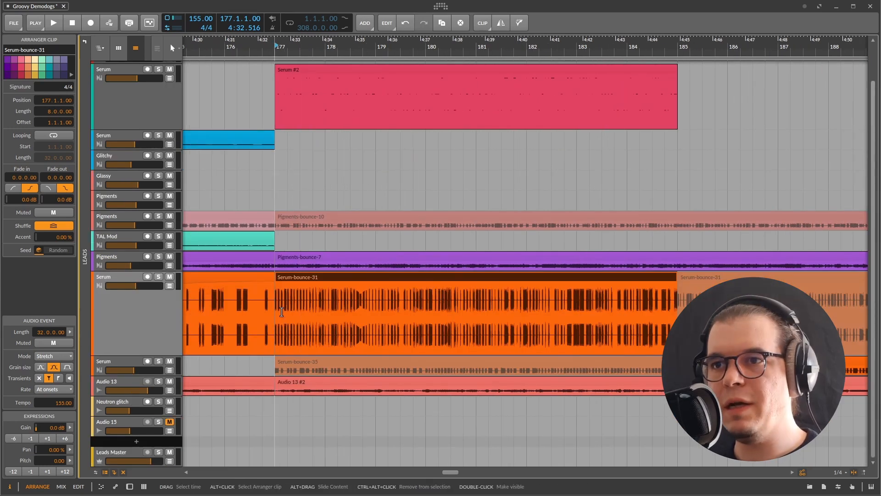
drag(275, 312, 673, 317)
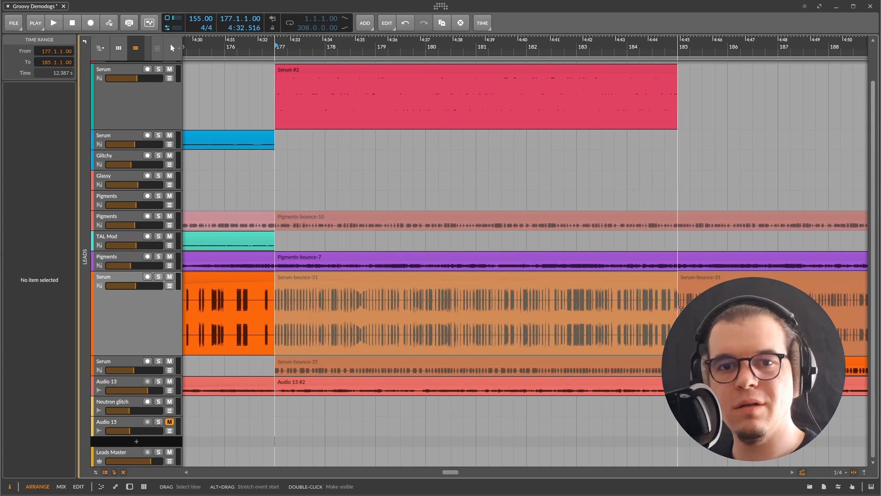
View the audio events of the Serum-bounce-31 clip at bar 177 in the detail editor, closing the editor again
click(454, 278)
double_click(454, 278)
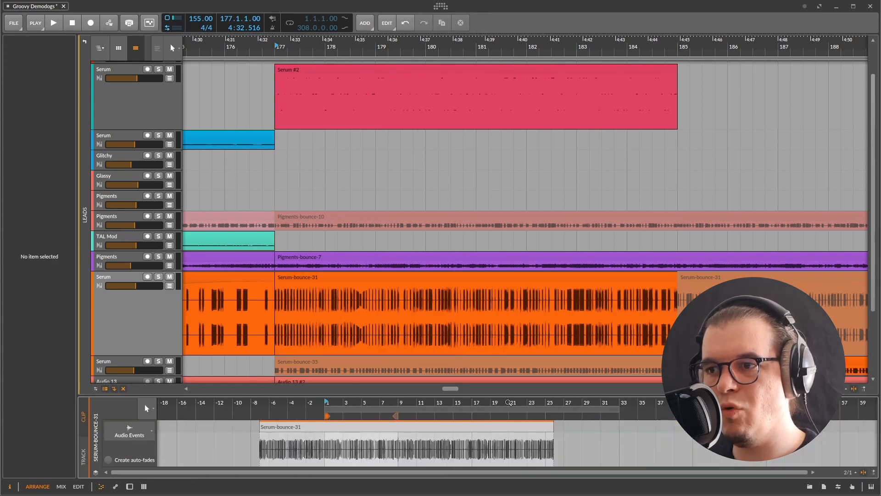
double_click(470, 396)
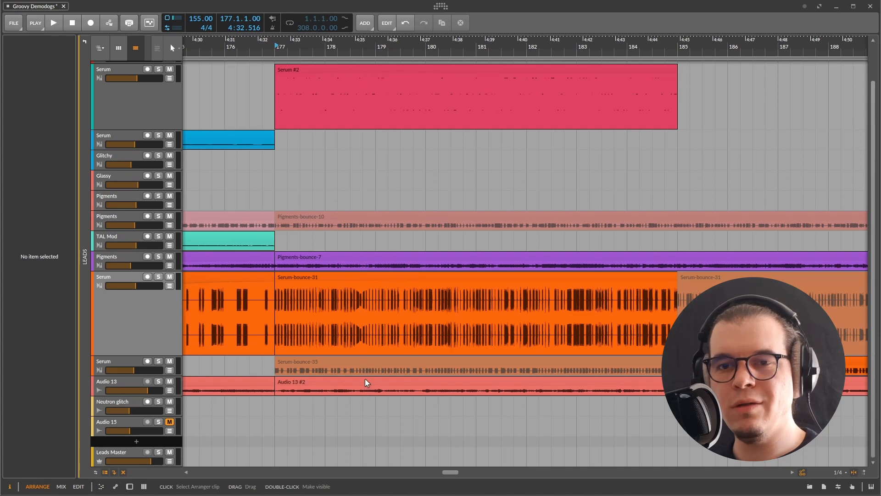
double_click(354, 281)
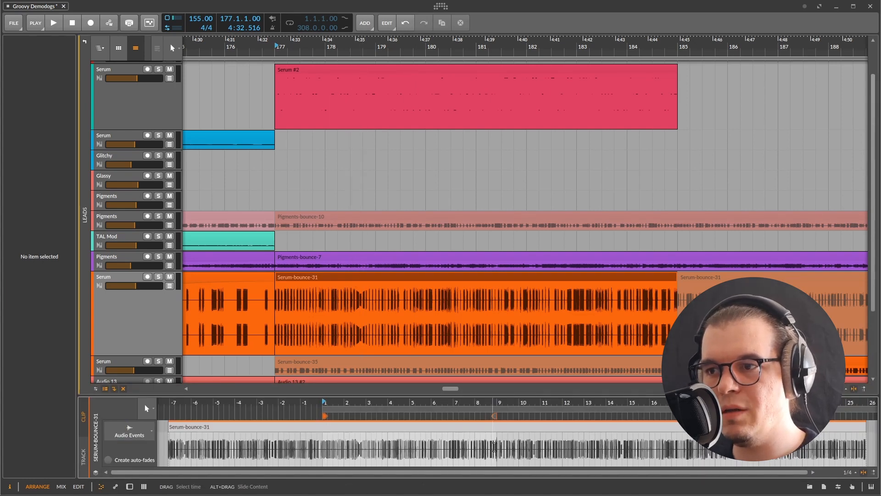
double_click(440, 396)
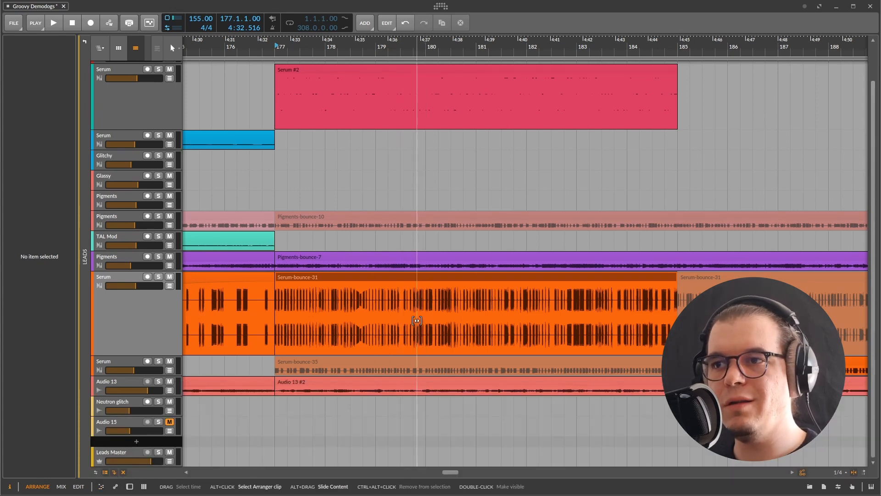
Slide the content inside the Serum-bounce-31 and Serum #2 clips at bar 177 without moving the clip boundaries
click(333, 317)
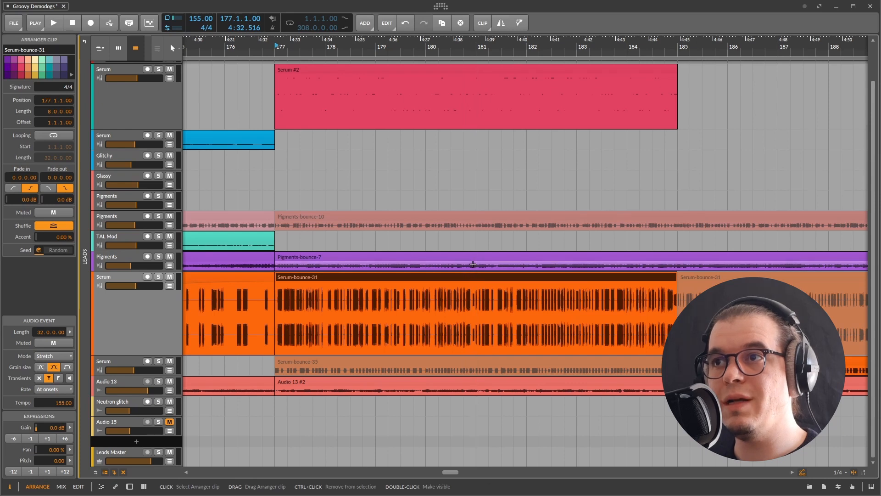
scroll(473, 264, up, 2)
click(401, 123)
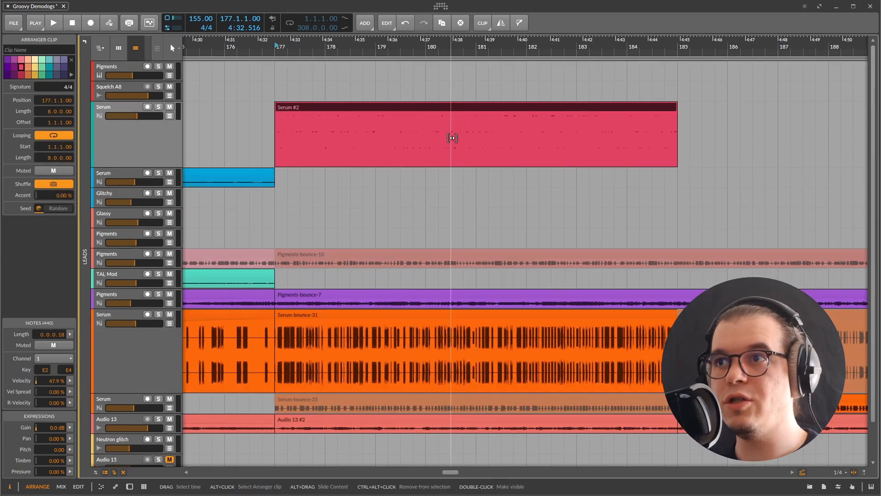
drag(452, 138, 495, 138)
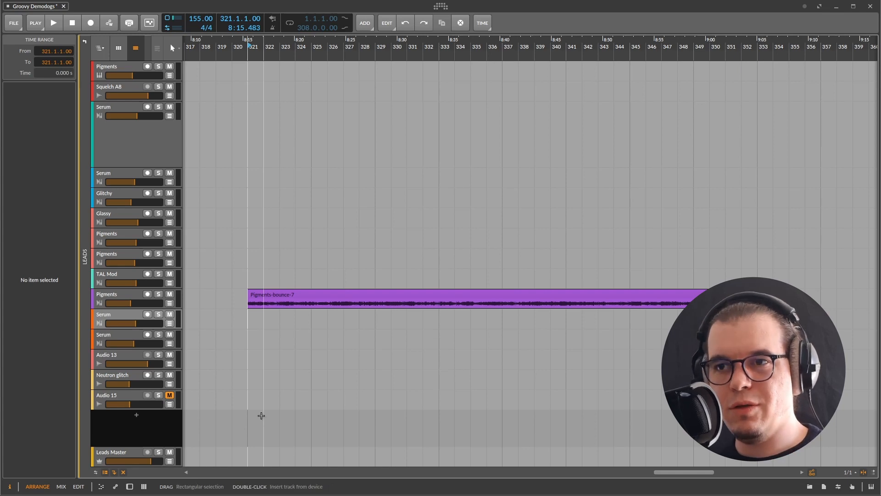
Try slicing the Pigments-bounce-7 clip at bar 321 in place by bars and muting the slice at bar 322, undoing both
right_click(348, 299)
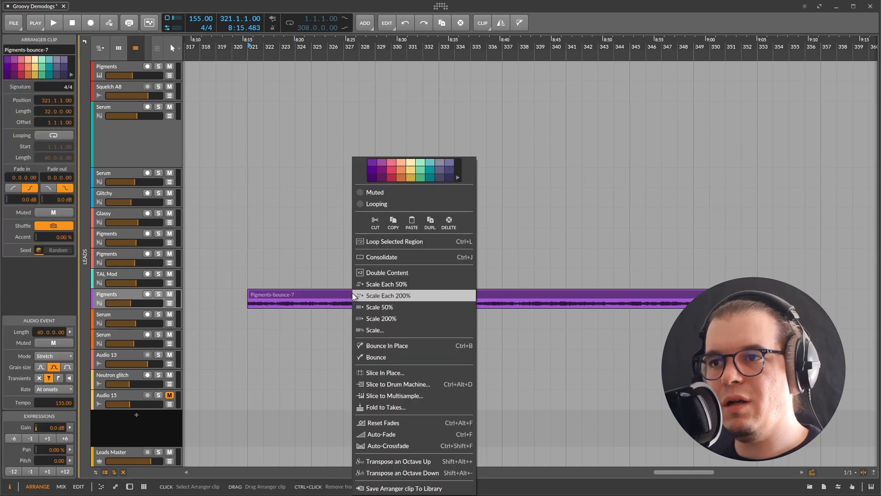
click(400, 368)
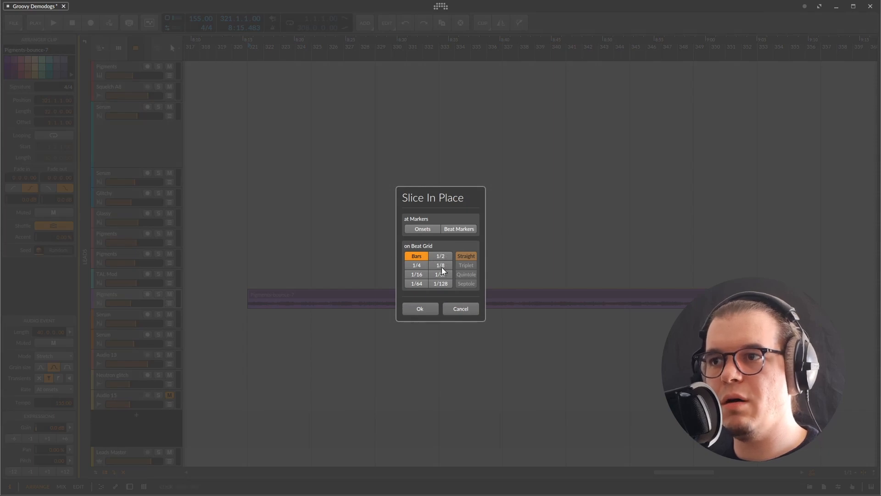
click(426, 309)
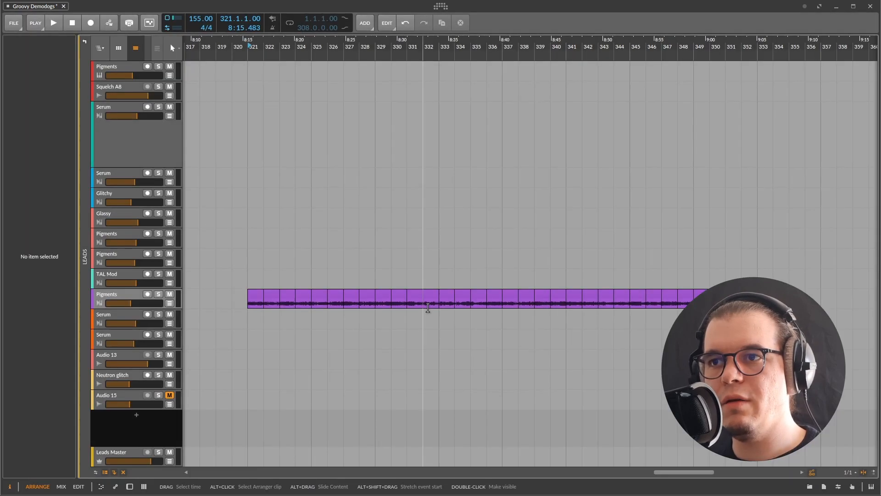
click(274, 298)
key(m)
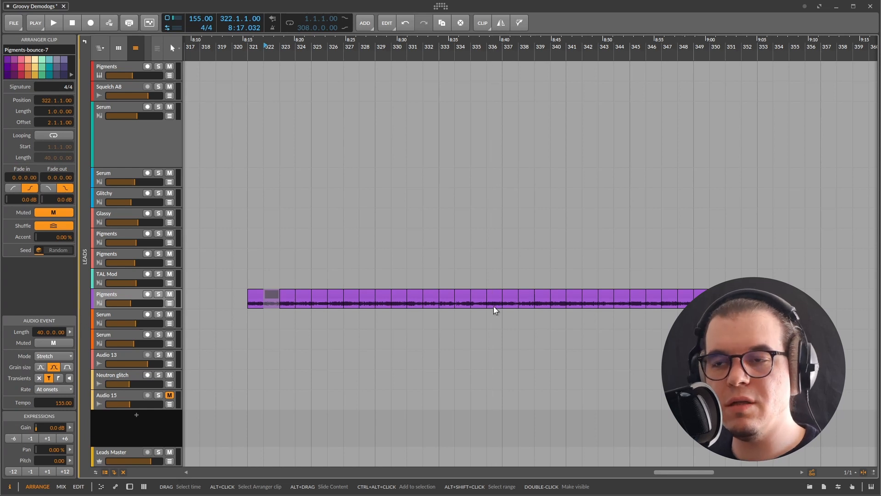
key(ctrl+z)
key(ctrl+z)
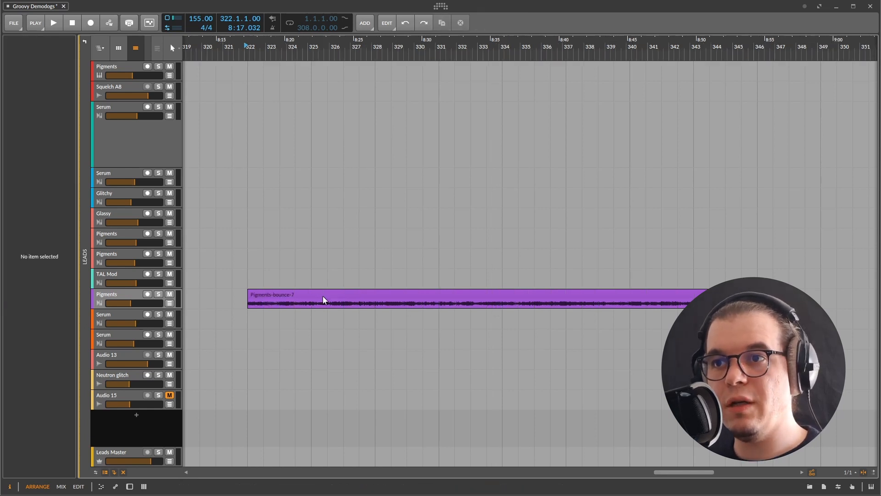
Try splitting the Pigments-bounce-7 clip at the time selections from bar 321 to 325, 326 to 327 and 329 to 330
scroll(324, 300, up, 2)
drag(195, 305, 303, 301)
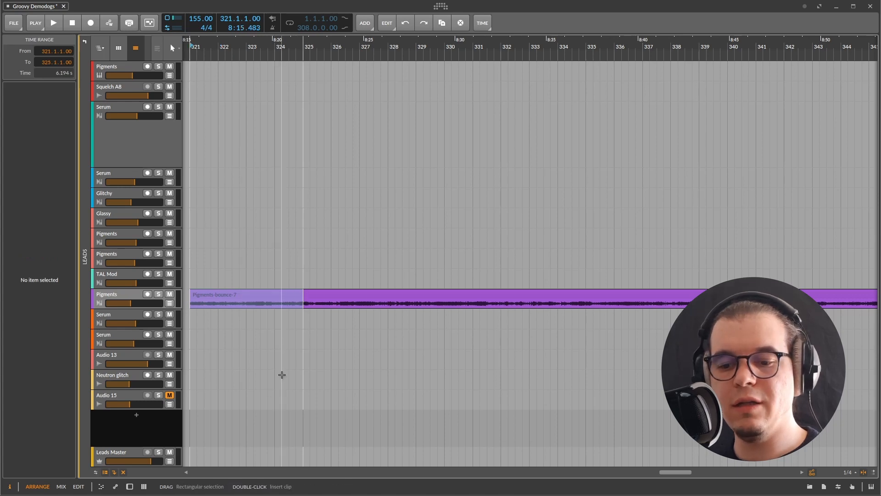
key(ctrl+e)
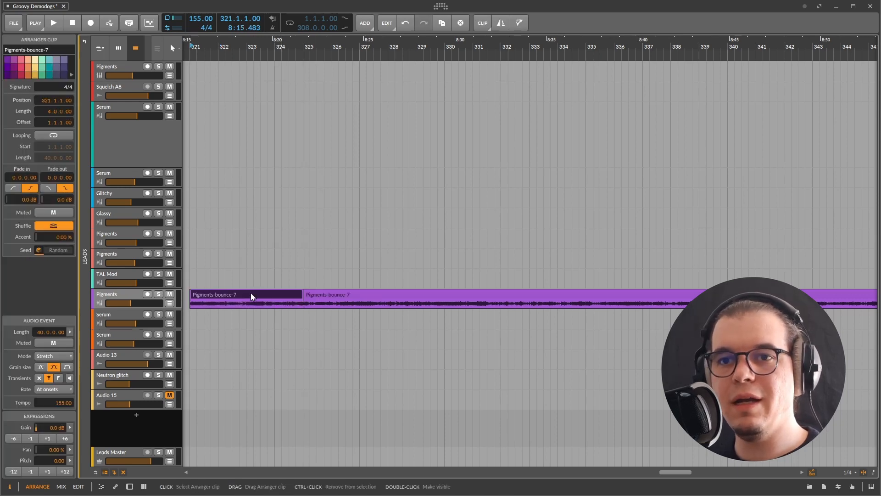
drag(333, 306, 360, 306)
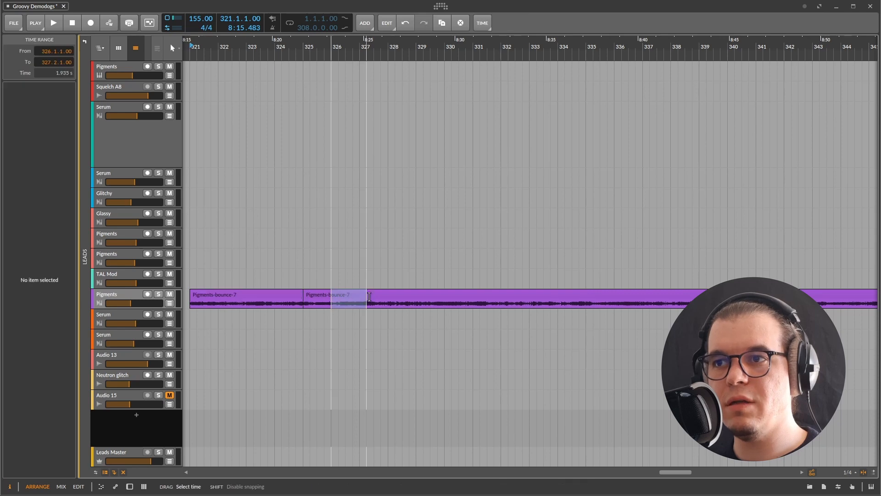
key(ctrl+e)
drag(418, 305, 443, 306)
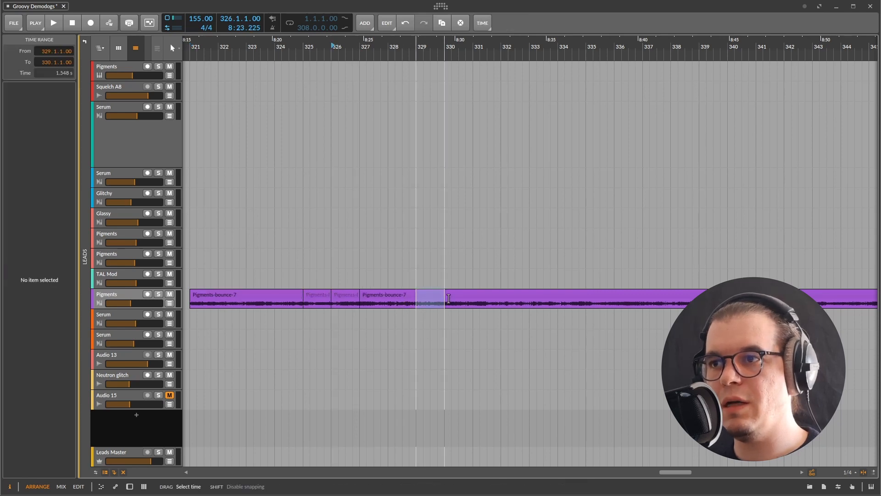
key(ctrl+e)
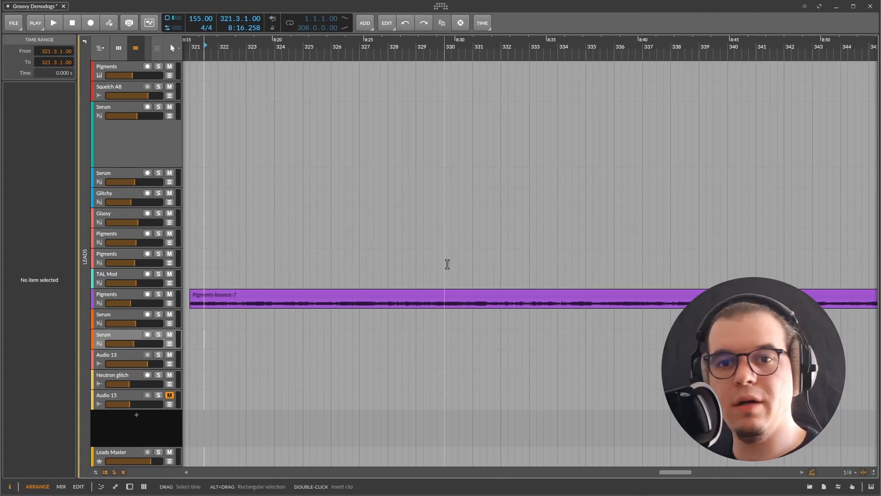
Pin the Scale Each 50% function for the Pigments-bounce-7 clip as a shortcut, and unpin it again
click(296, 299)
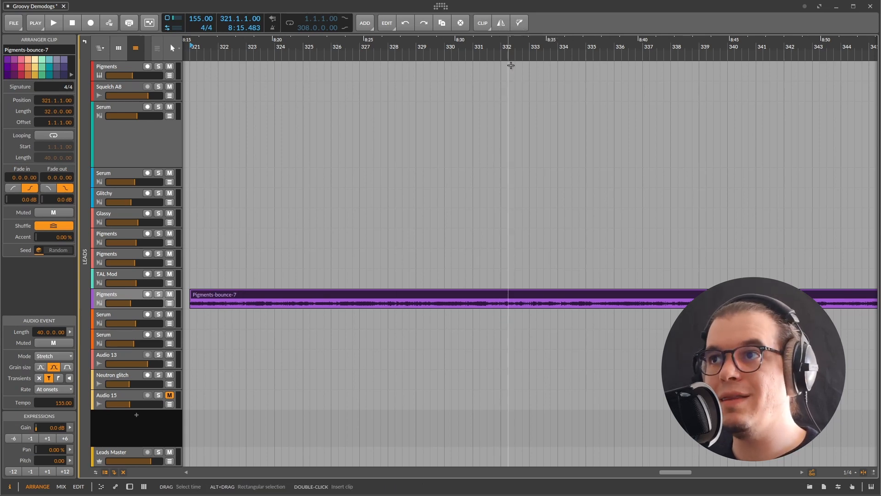
click(487, 25)
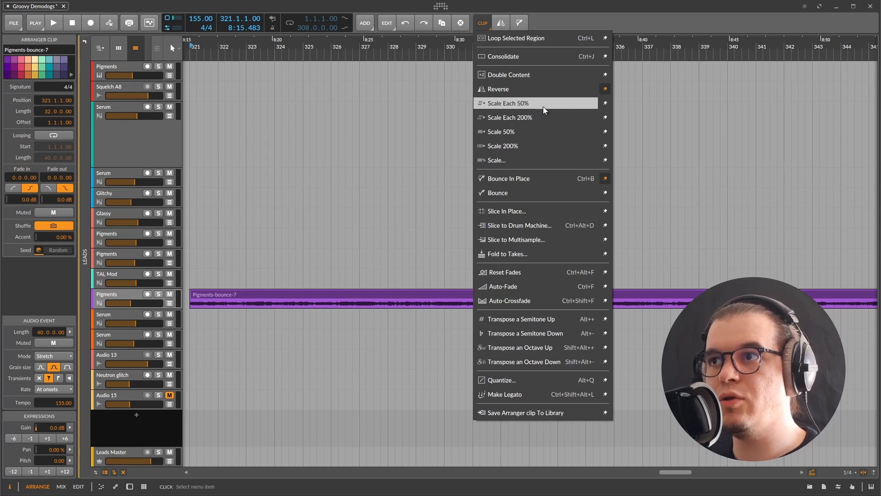
click(606, 104)
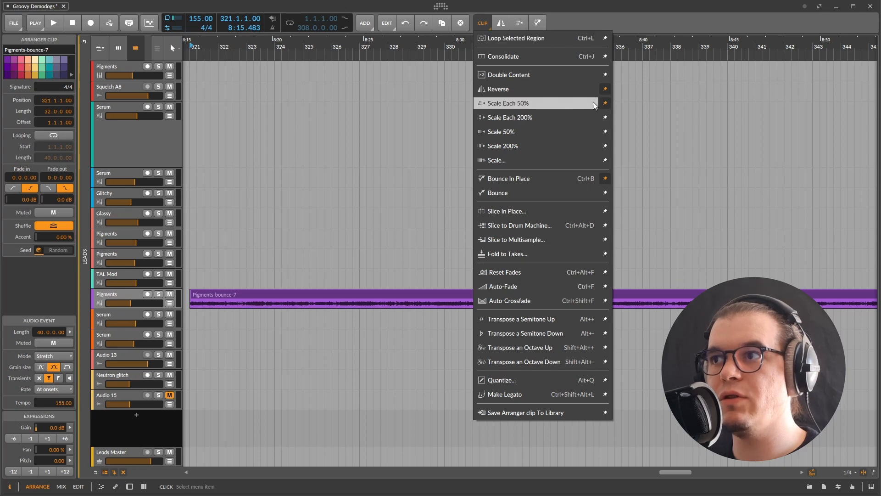
click(606, 104)
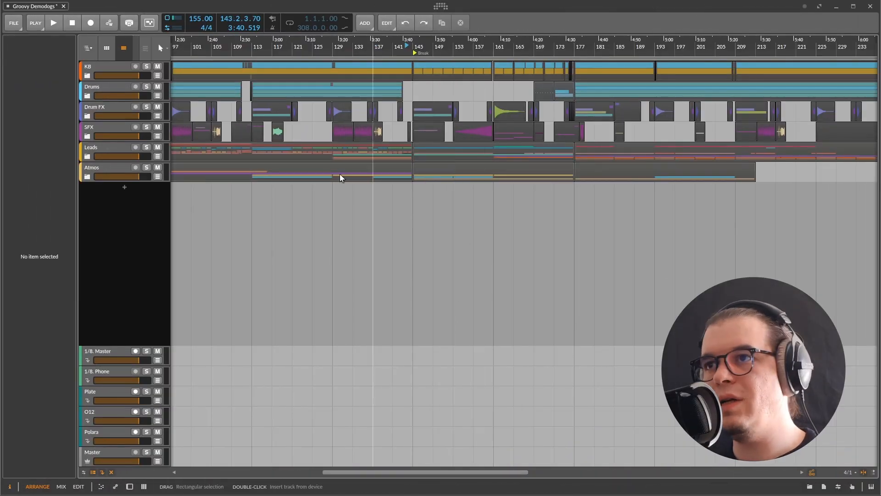
Select the time range from bar 145 to 177 across all group tracks, followed by the range from bar 145 to 313
drag(414, 92, 575, 77)
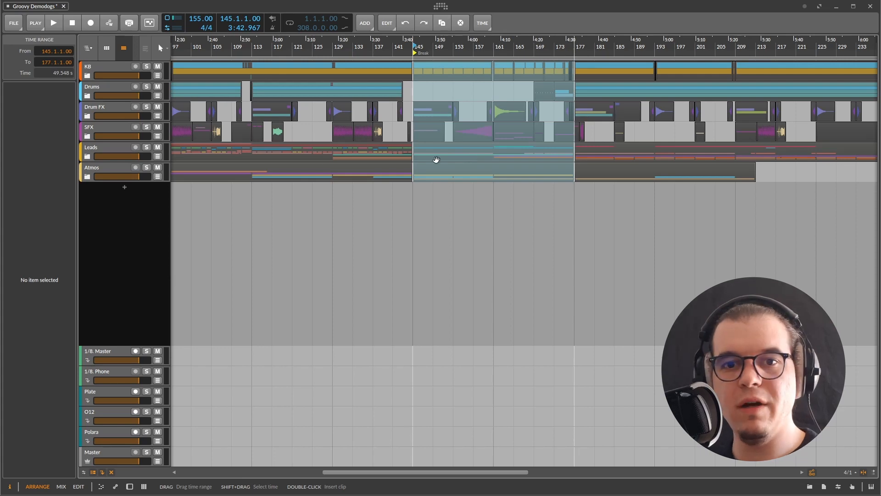
scroll(380, 106, down, 3)
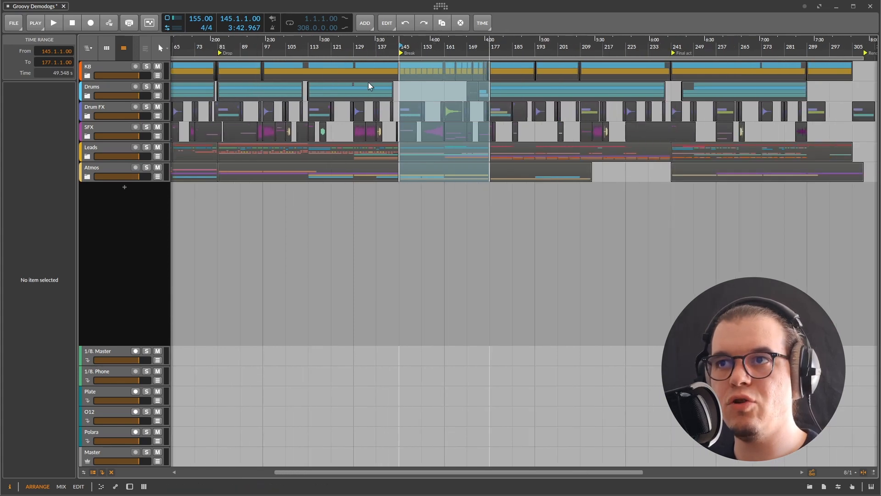
scroll(411, 119, up, 3)
scroll(379, 143, down, 3)
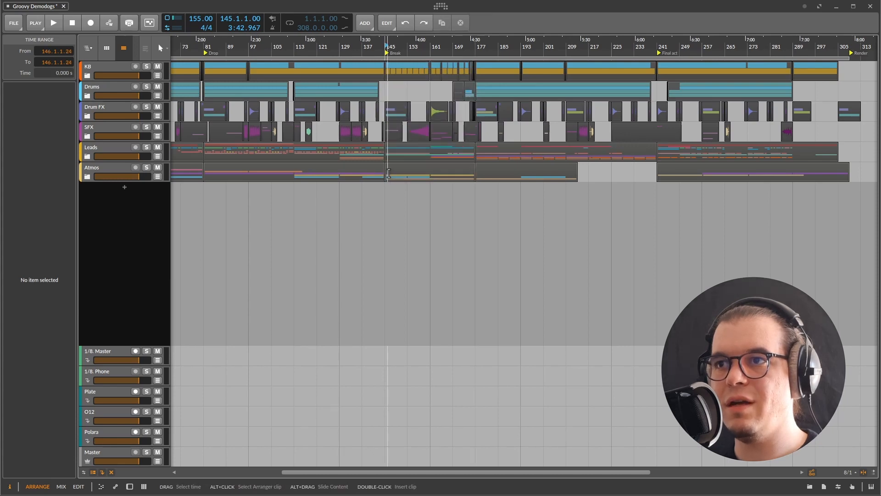
drag(392, 175, 858, 70)
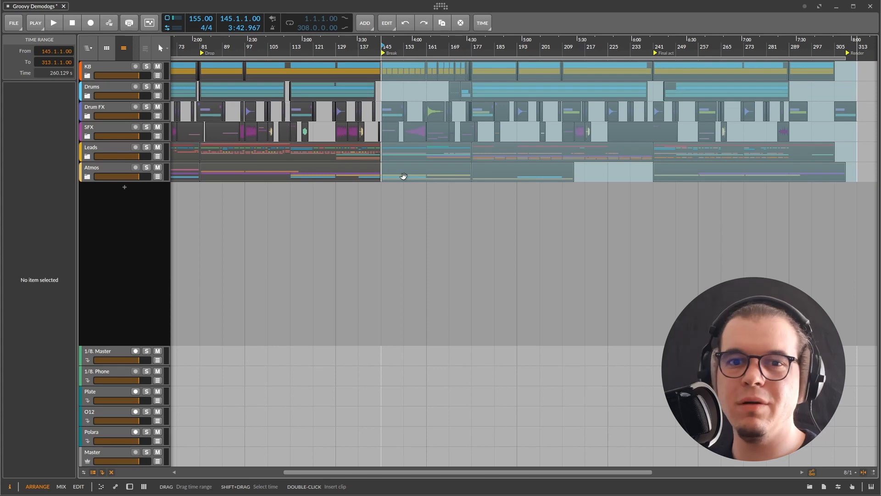
scroll(381, 170, up, 3)
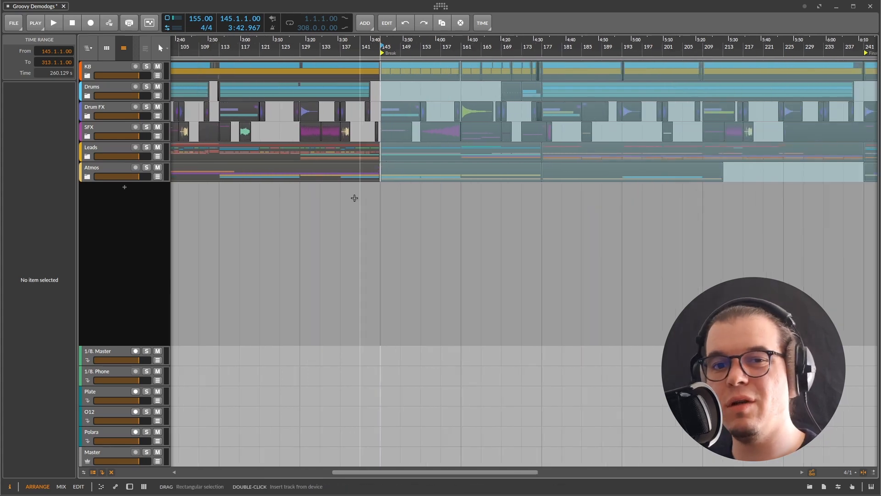
Try inserting silence from bar 145 to 177 across all group tracks, undoing it and clearing the selection
click(384, 173)
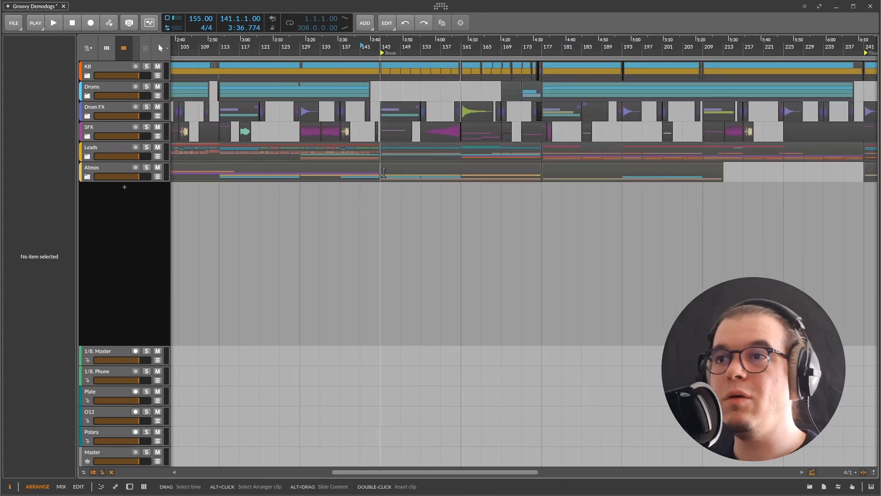
drag(384, 173, 542, 173)
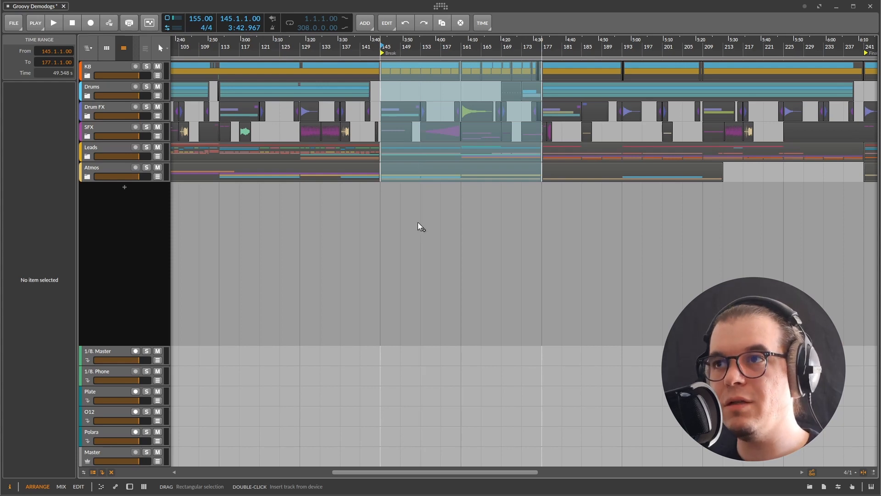
key(ctrl+i)
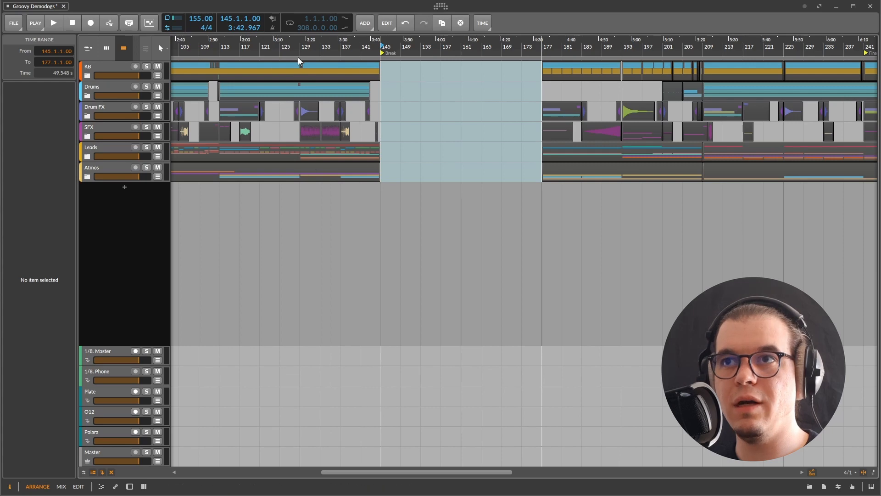
key(ctrl+z)
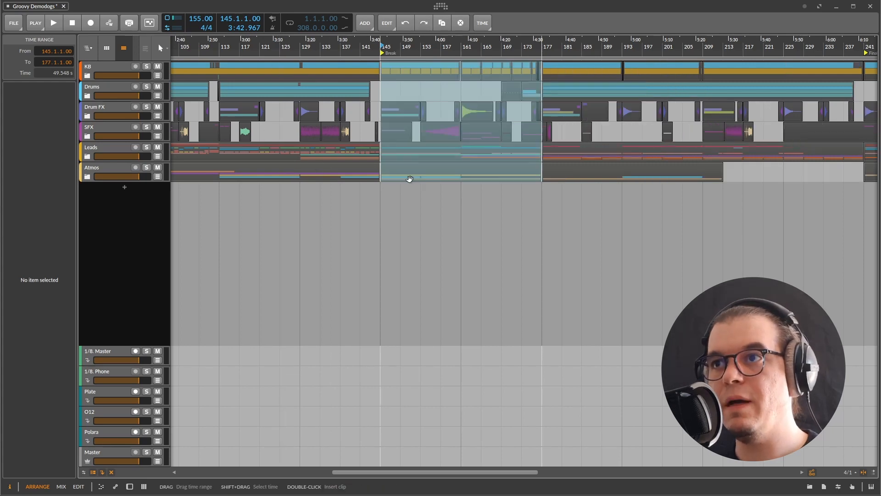
click(354, 202)
Try duplicating the time range from bar 81 to 145 across all group tracks, from KB to Atmos
scroll(300, 146, down, 1)
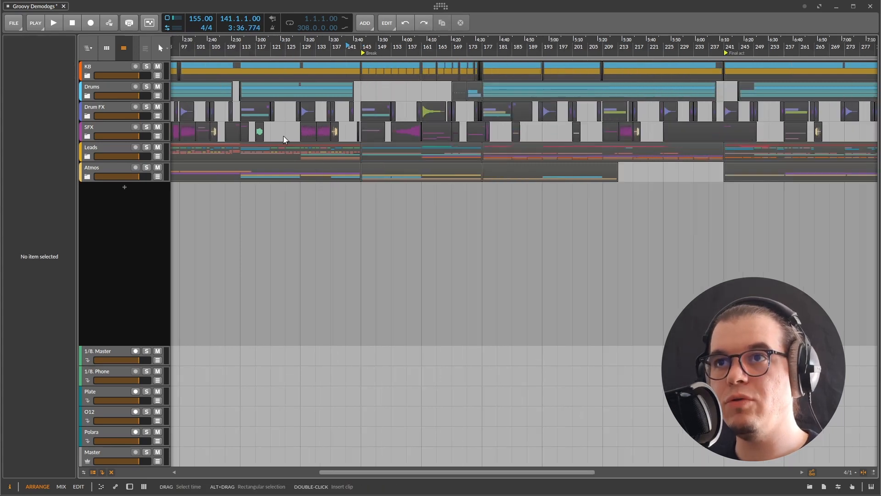
scroll(271, 135, left, 2)
click(185, 167)
drag(185, 170, 415, 92)
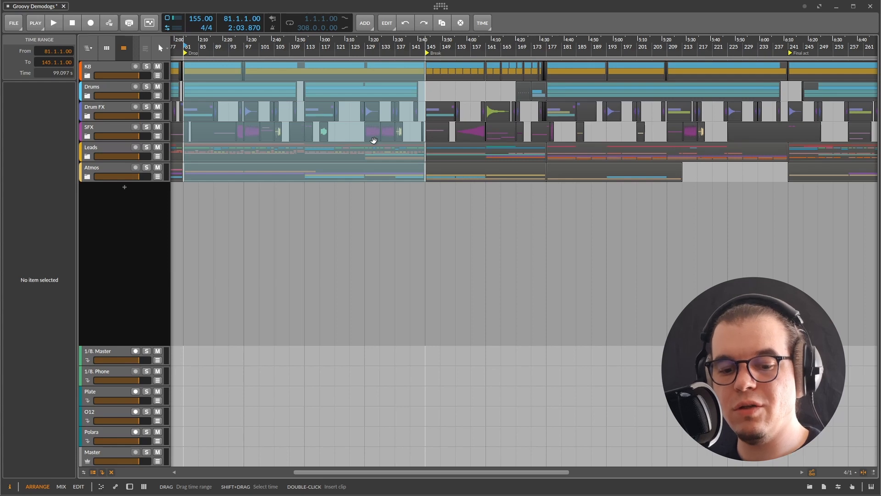
key(ctrl+d)
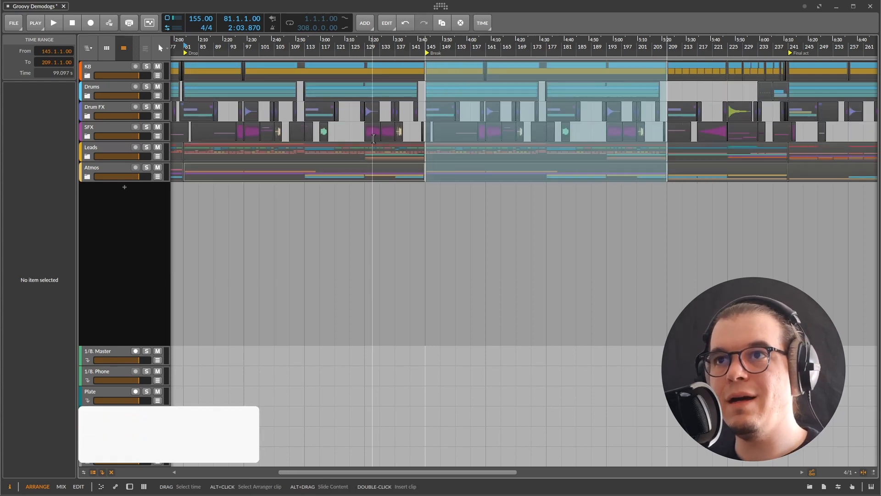
scroll(405, 147, down, 2)
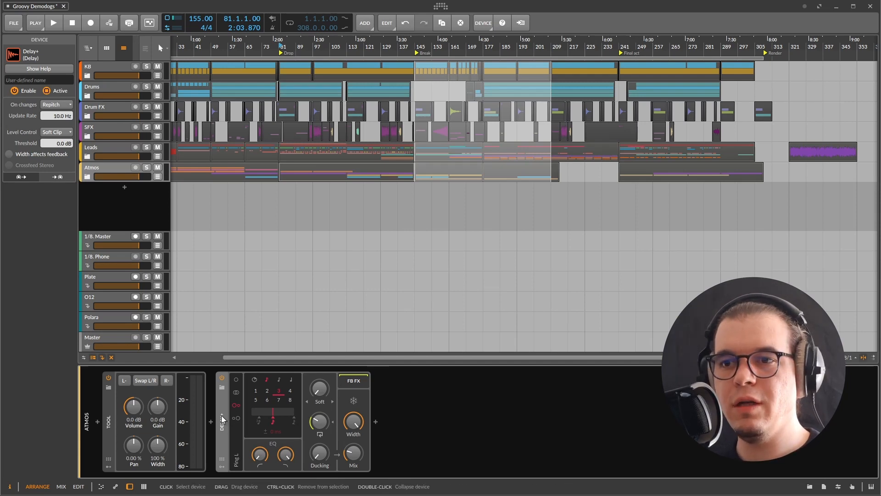
Open the Delay+ device's help, raise the low cut, ducking and mix and lower the high cut and feedback inside it, and close it
key(F1)
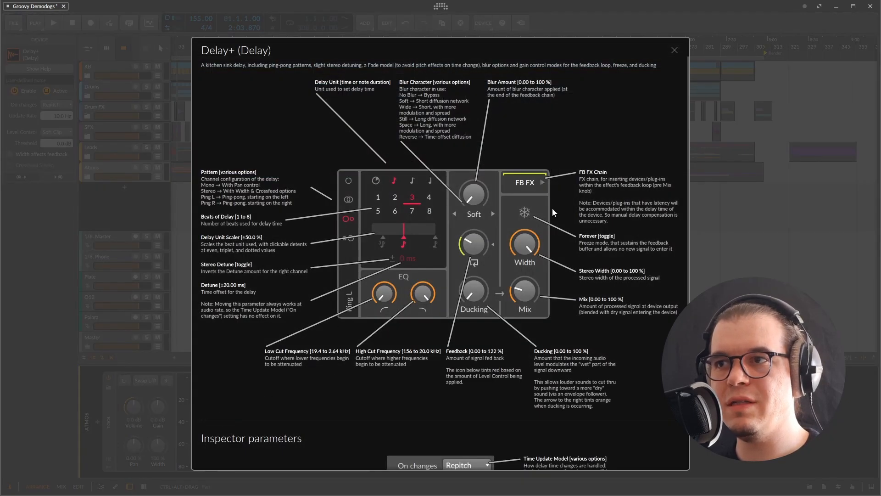
scroll(546, 296, down, 1)
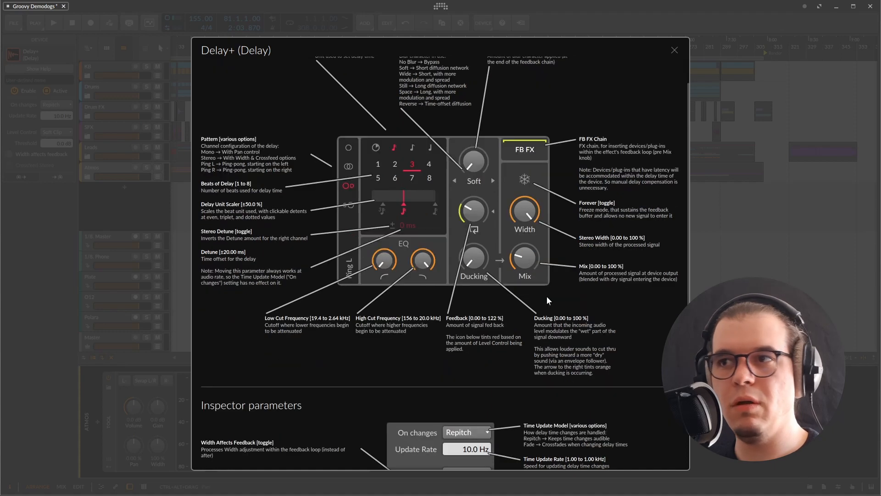
scroll(547, 295, up, 1)
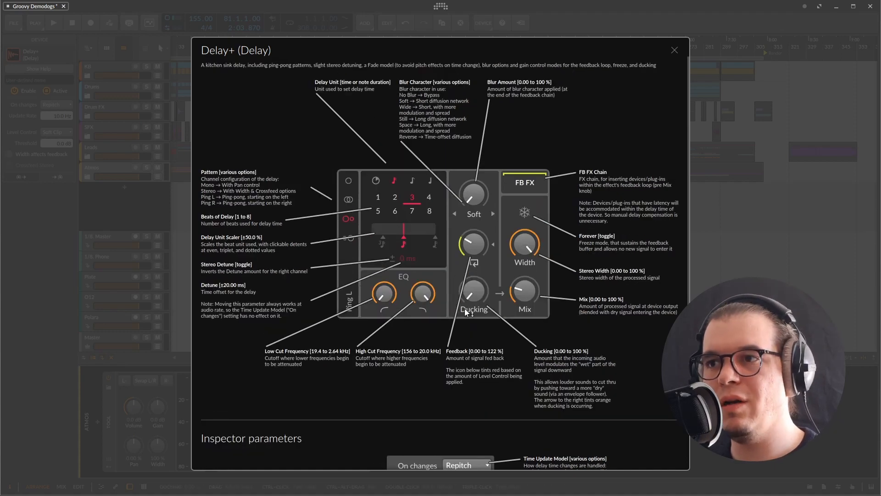
drag(381, 293, 383, 255)
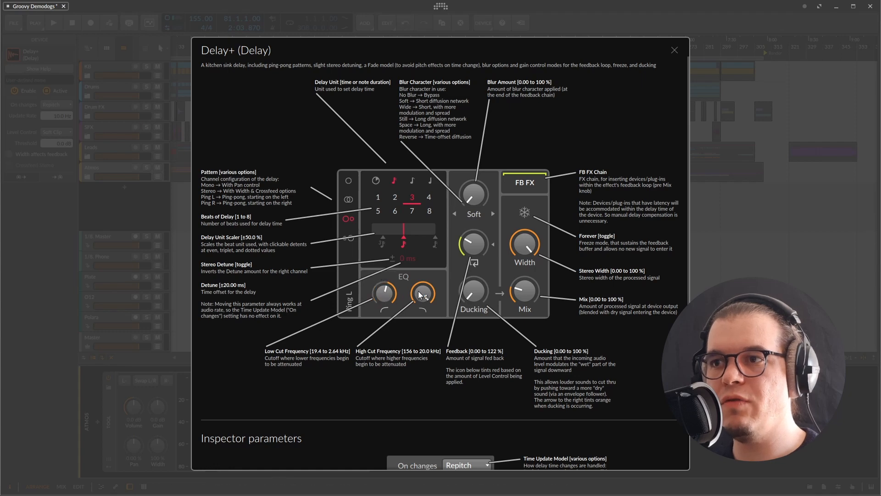
drag(419, 292, 420, 321)
drag(469, 287, 475, 244)
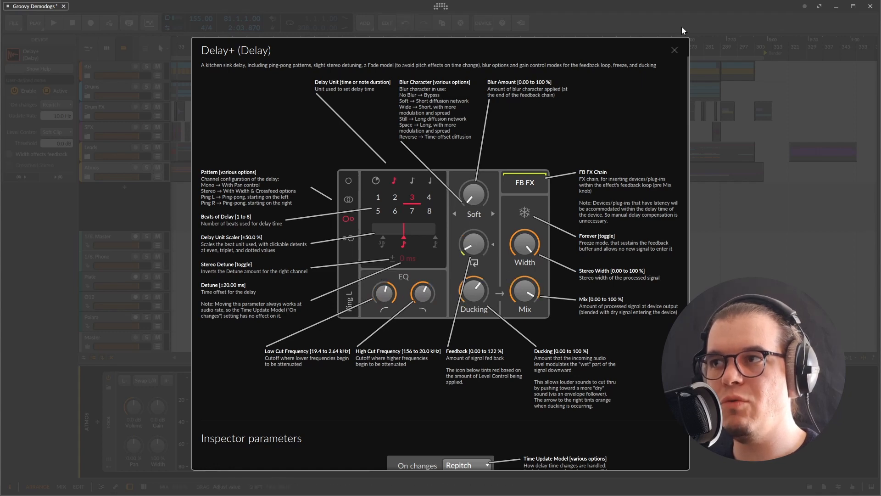
click(674, 50)
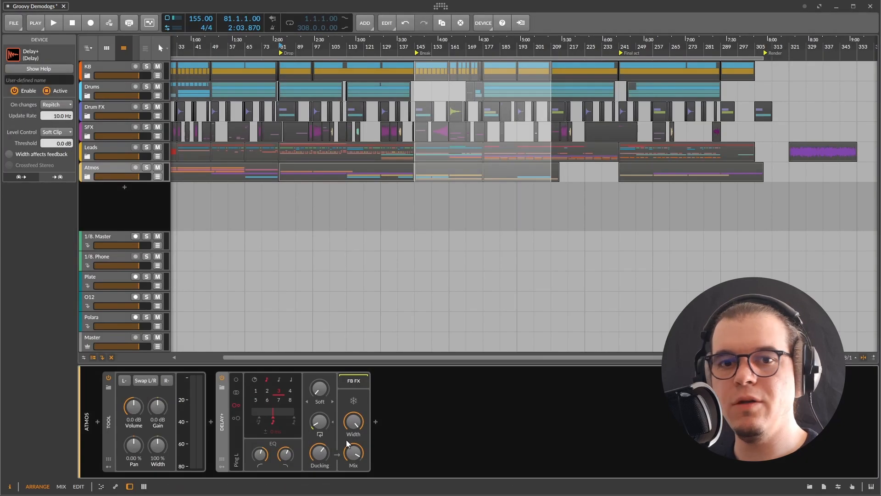
Reopen the Delay+ help view and lower the low cut to about 41.6 Hz, raising the high cut, feedback and ducking
key(F1)
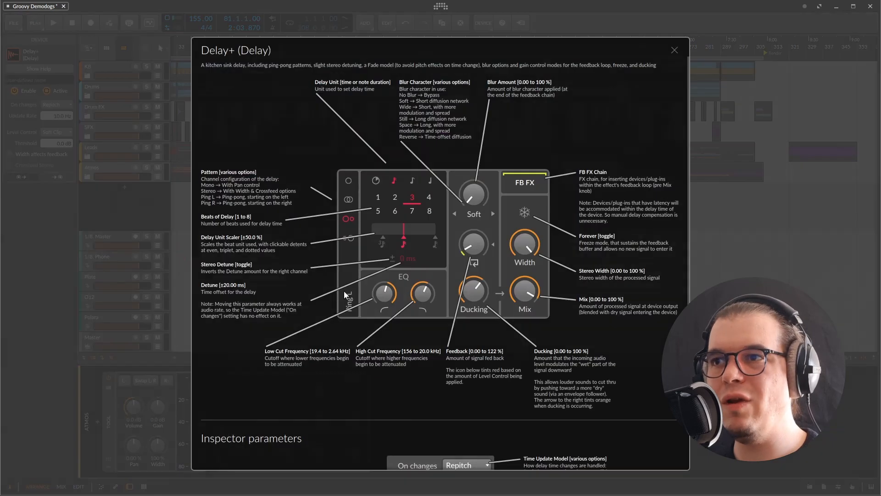
drag(391, 299, 391, 342)
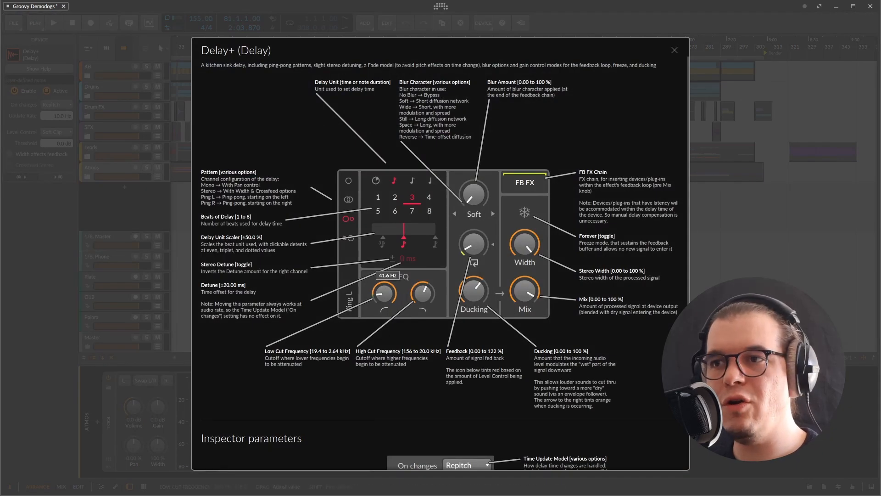
drag(420, 302, 421, 283)
drag(474, 247, 475, 207)
drag(487, 307, 488, 292)
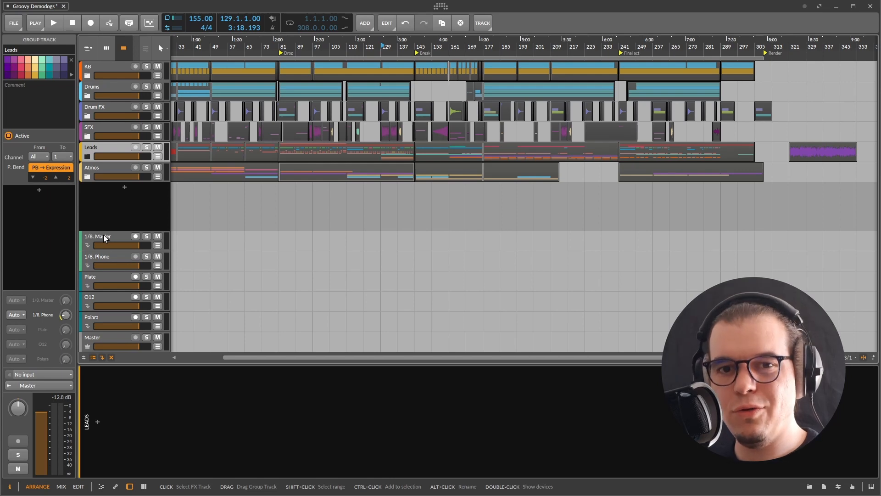
Turn off the group track content display for the Leads group and unfold the group to show its tracks
right_click(102, 150)
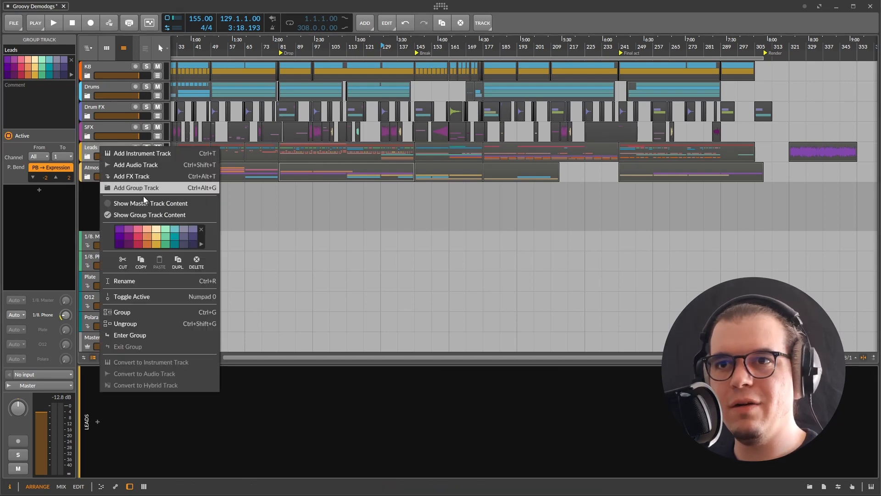
click(177, 214)
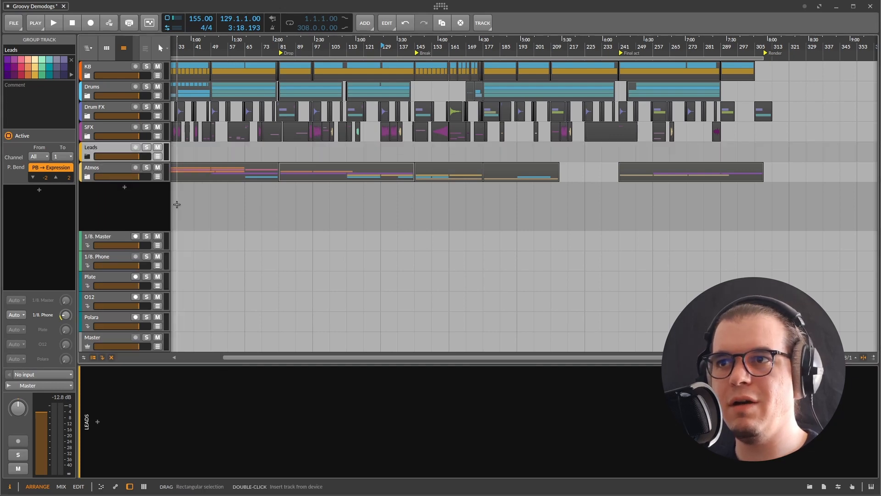
click(88, 156)
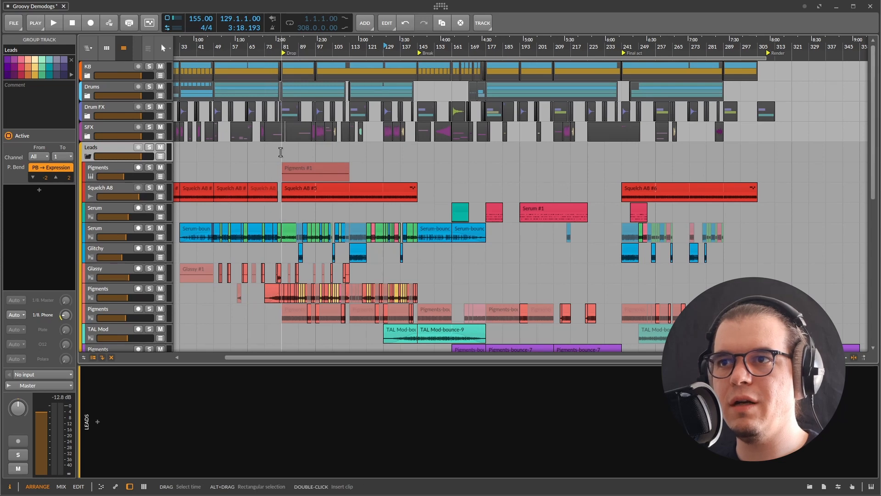
Consolidate bars 81 to 129 on the Leads group track into a clip and bounce it in place
drag(281, 152, 384, 152)
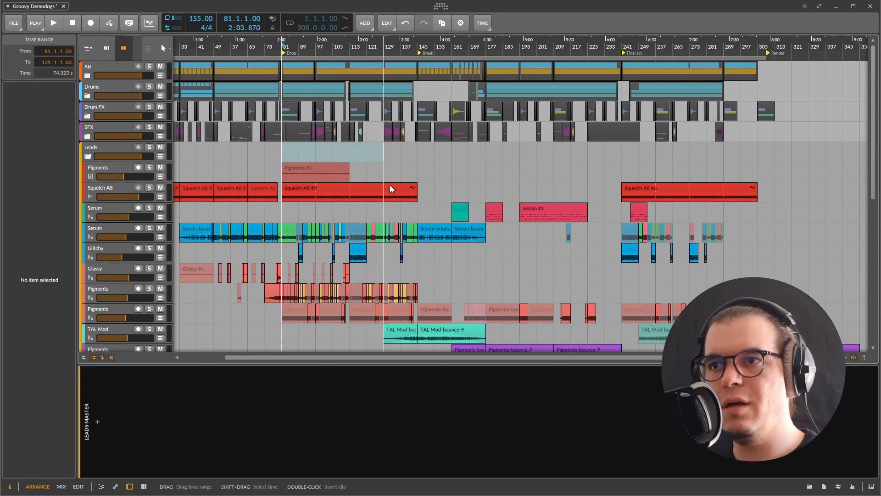
key(ctrl+j)
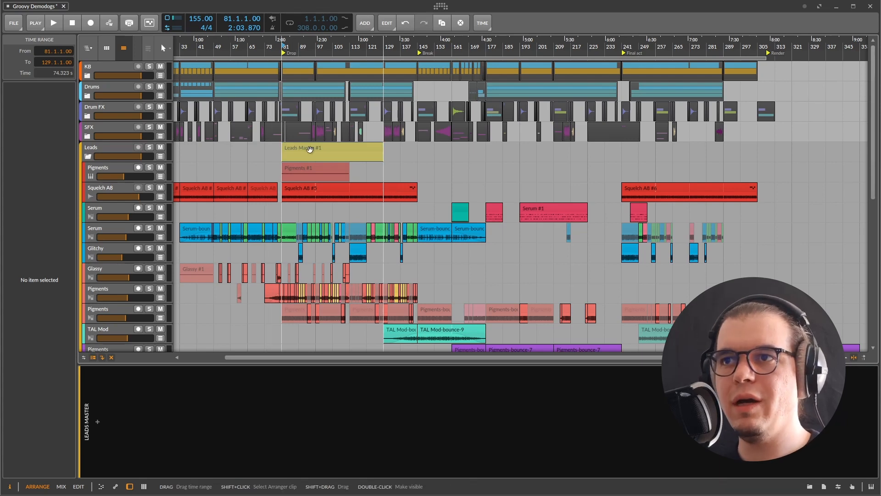
click(307, 148)
right_click(304, 148)
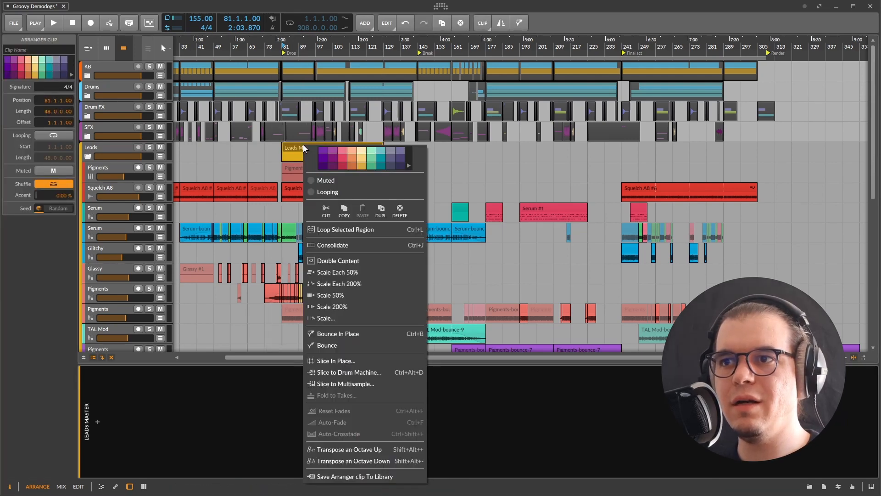
click(362, 334)
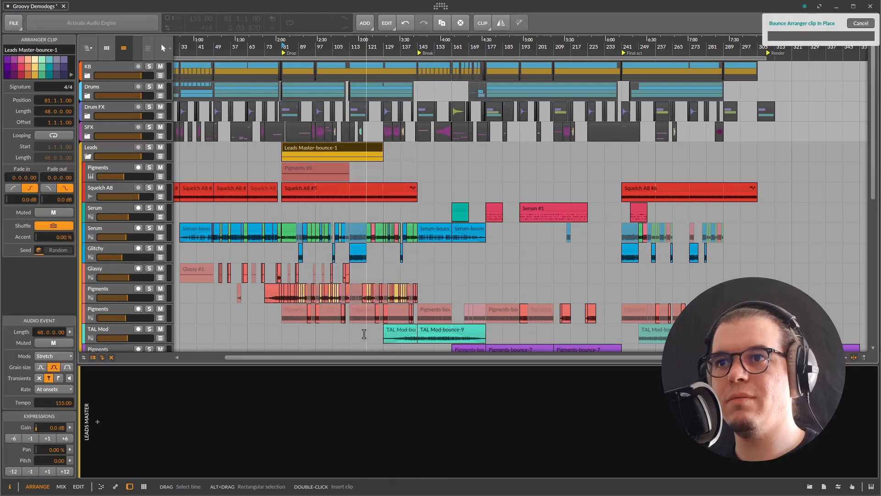
scroll(280, 176, up, 2)
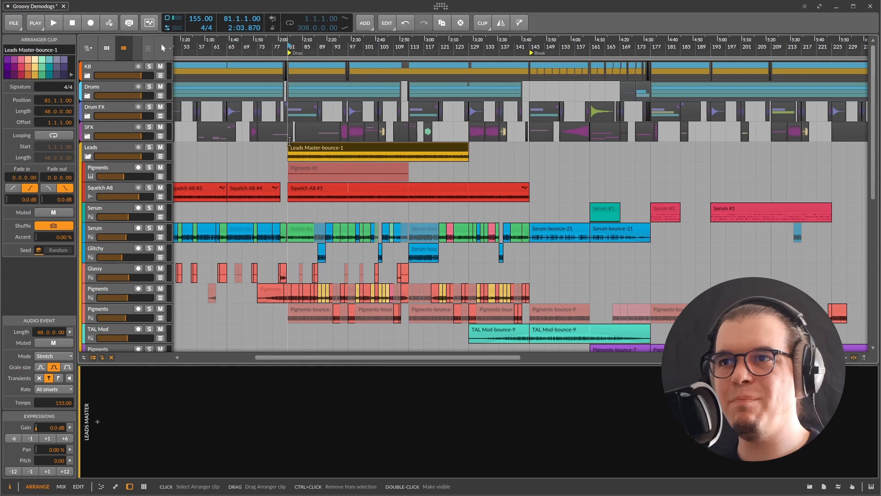
Deactivate all tracks inside the Leads group, from the first Pigments track to Audio 15, and fold the group
scroll(123, 180, down, 5)
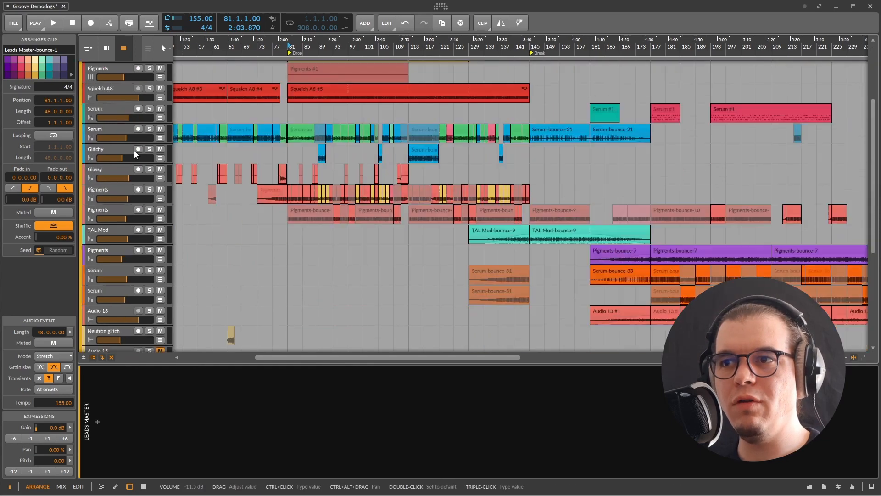
scroll(147, 202, up, 5)
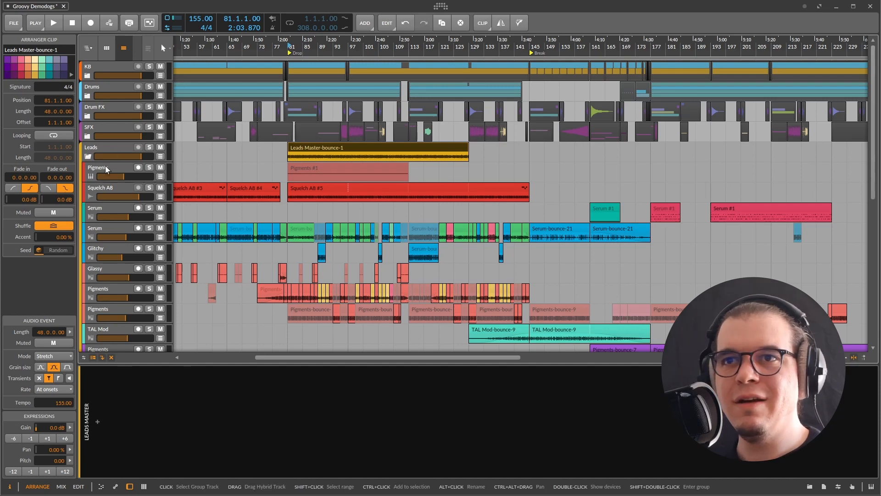
click(129, 165)
scroll(129, 163, down, 5)
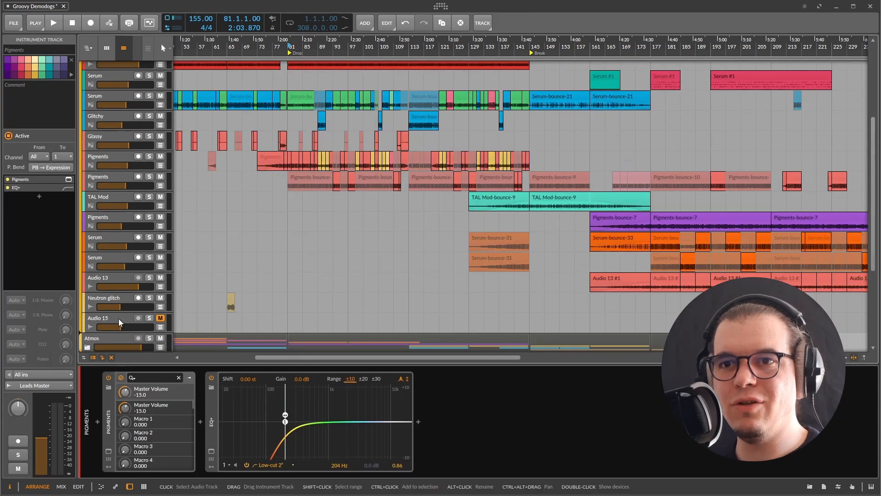
scroll(325, 153, up, 5)
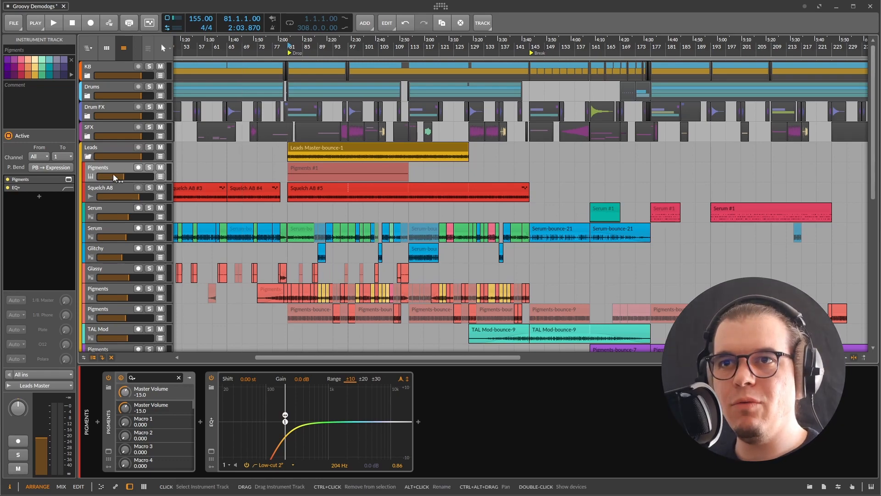
scroll(139, 287, down, 8)
shift+click(123, 288)
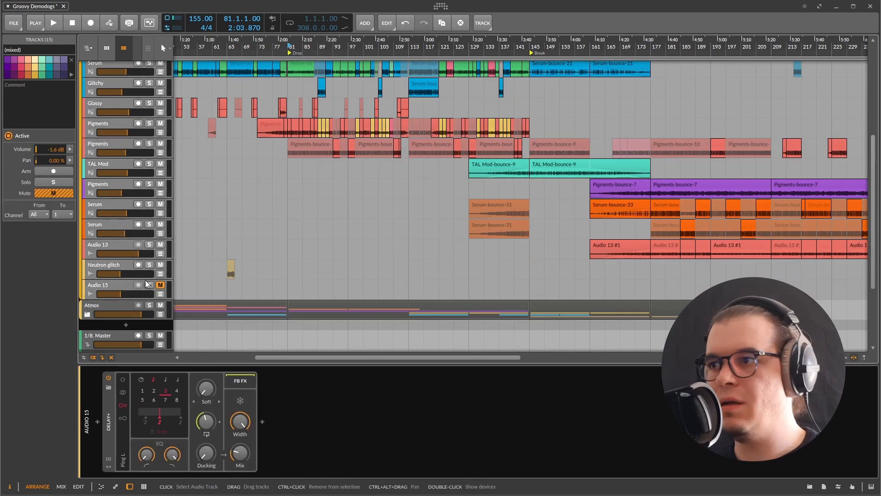
key(alt+a)
scroll(246, 224, up, 5)
scroll(248, 223, up, 2)
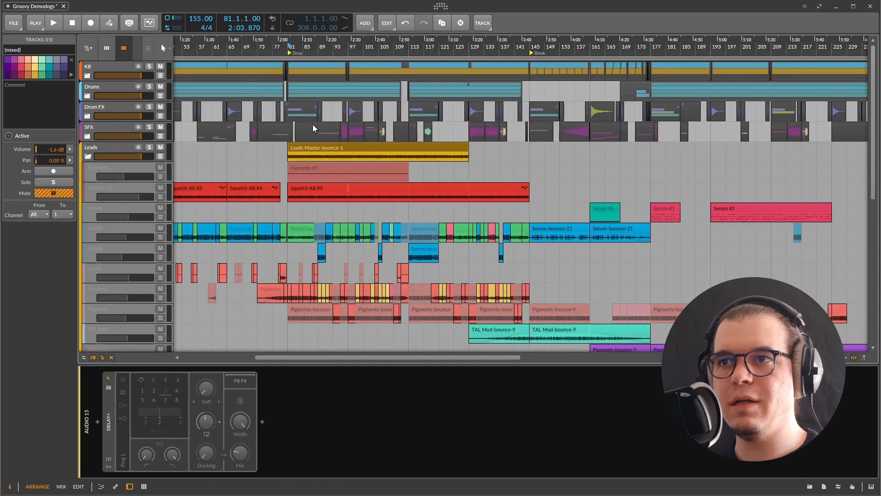
click(89, 158)
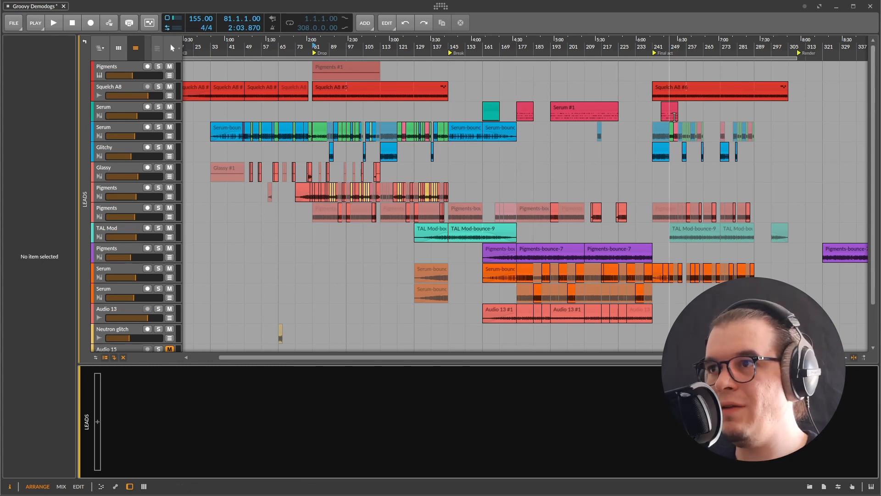
Show the Serum #1 clip at bar 193 in the note editor and enlarge the editor area
scroll(559, 114, up, 8)
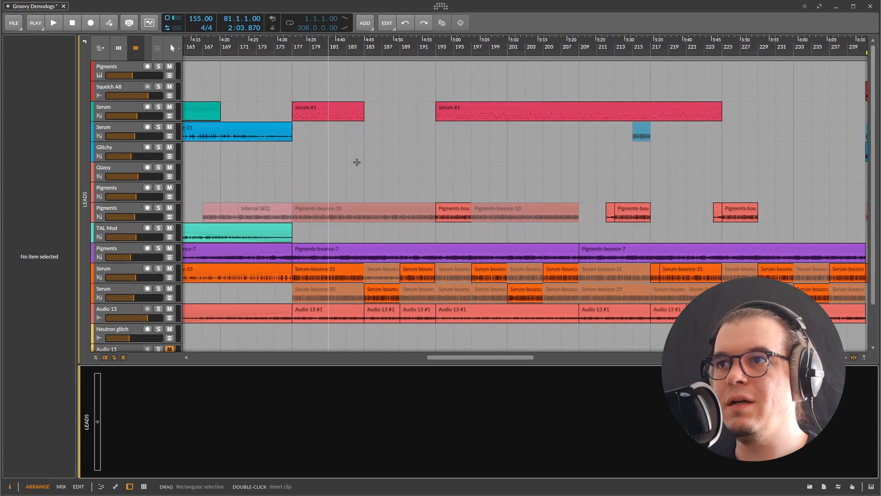
click(486, 111)
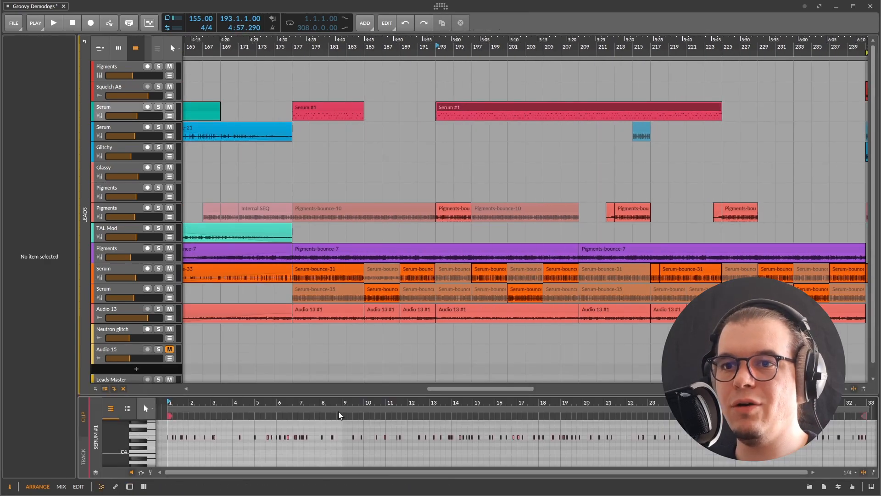
drag(331, 394, 331, 221)
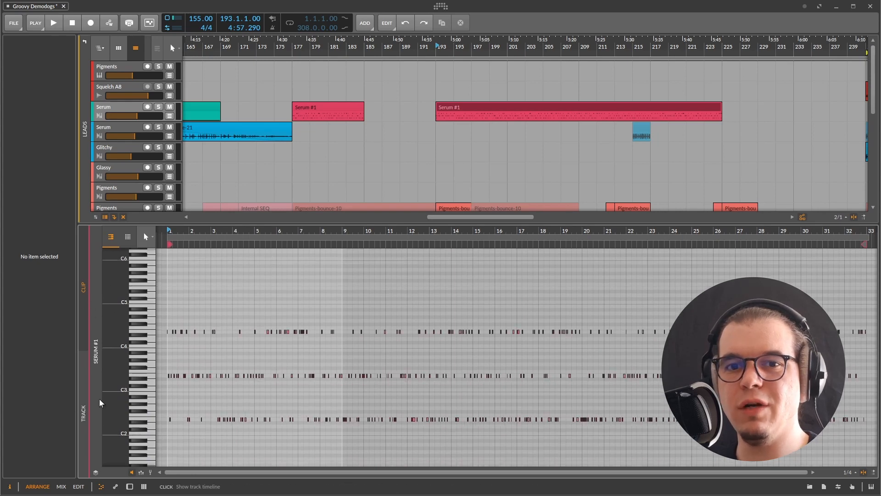
scroll(262, 360, down, 4)
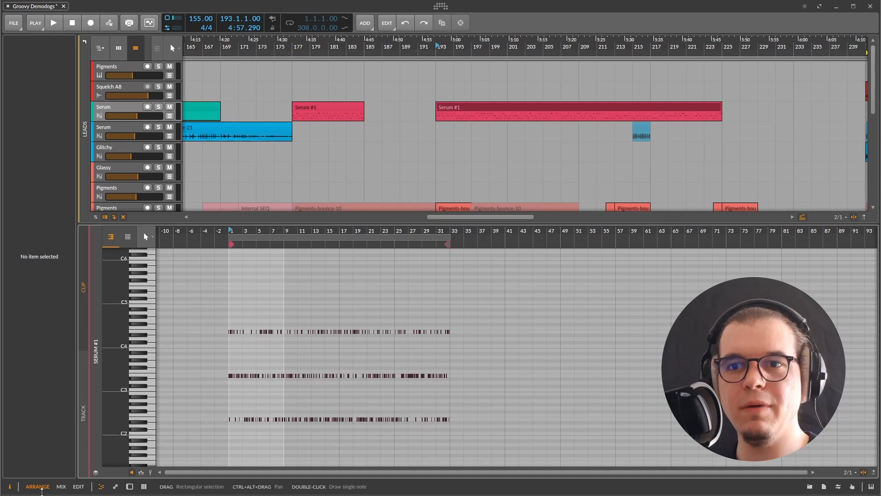
Switch the note editor to the track timeline and open the Serum #1 clip at bar 193 to view notes across the track's clips
click(84, 413)
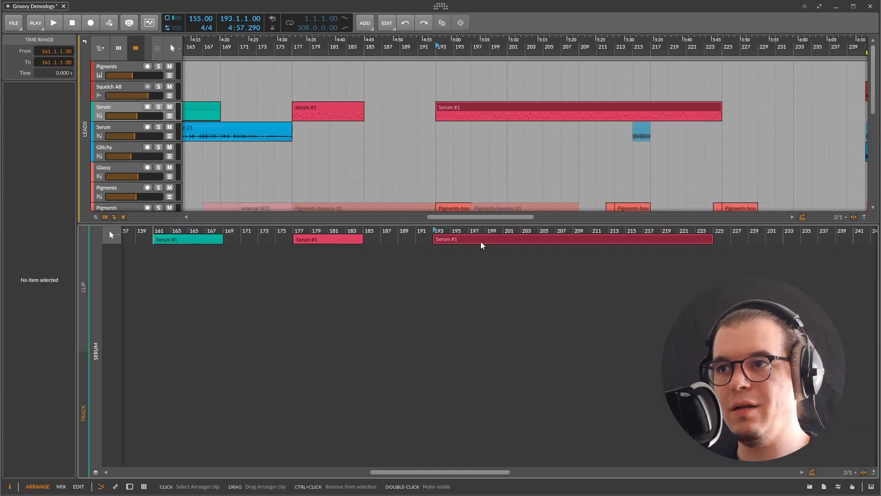
scroll(371, 296, down, 3)
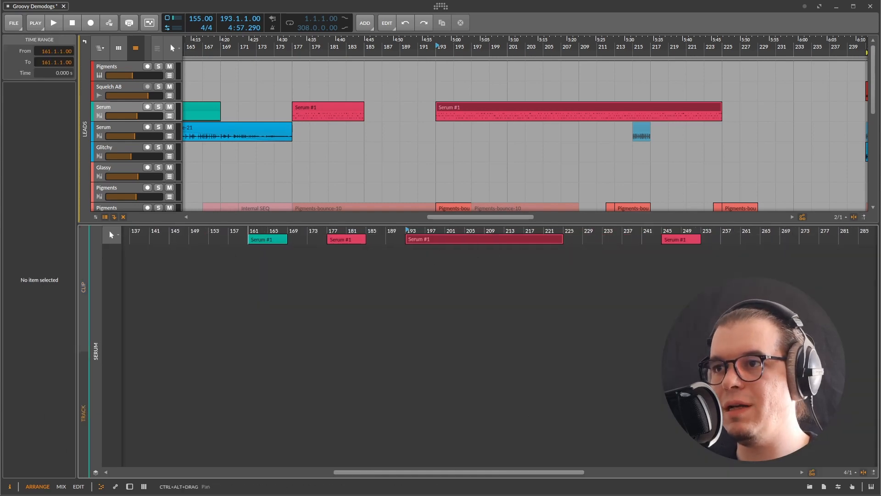
double_click(463, 239)
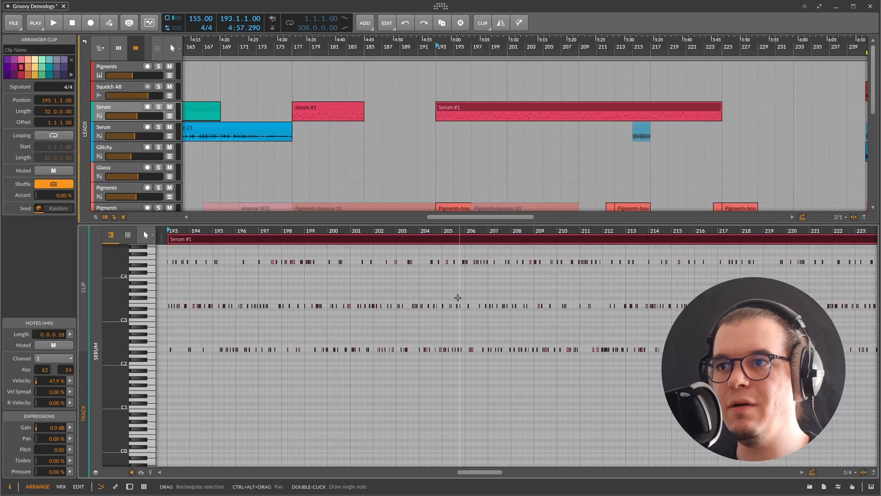
scroll(411, 342, down, 2)
scroll(521, 322, up, 2)
scroll(316, 334, up, 4)
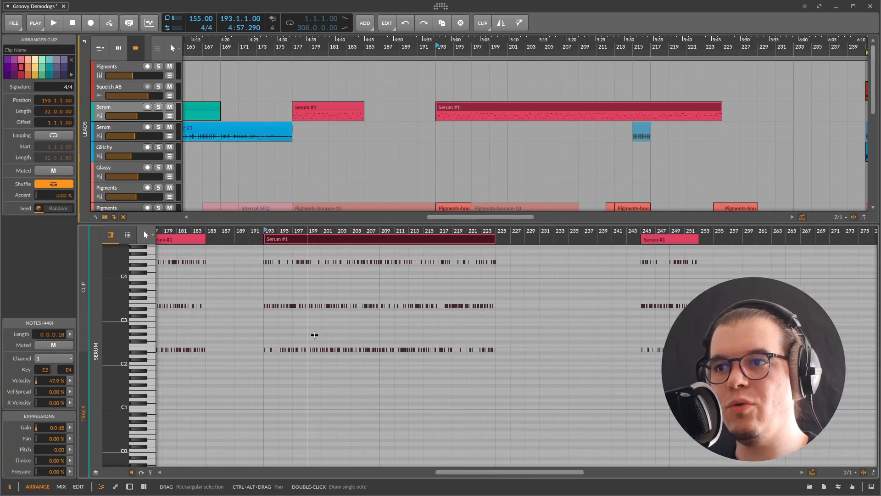
scroll(196, 350, down, 4)
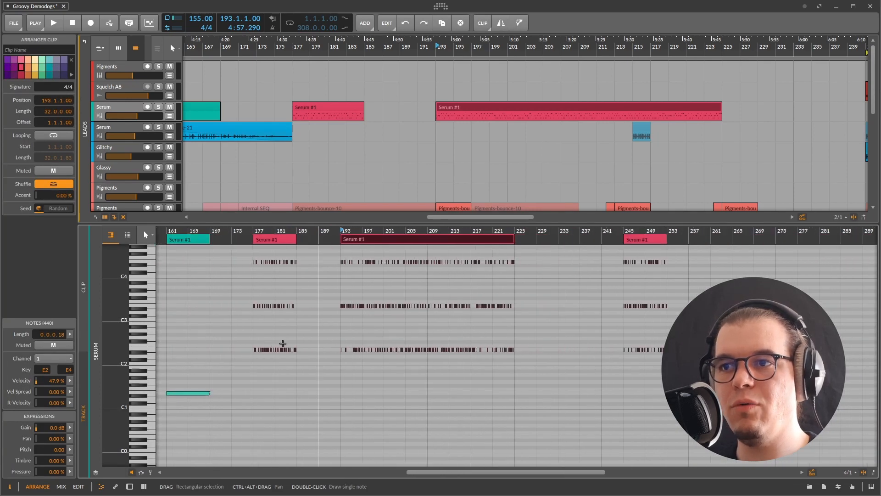
Copy the Serum notes between bars 192 and 198 into the teal clip at bar 161, and enlarge the note editor slightly
scroll(477, 321, up, 2)
drag(443, 360, 526, 246)
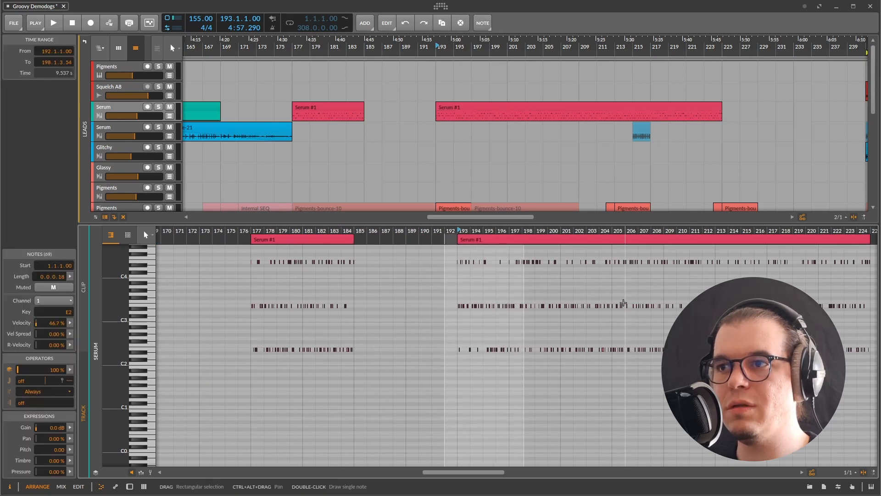
scroll(321, 362, down, 3)
scroll(415, 372, up, 2)
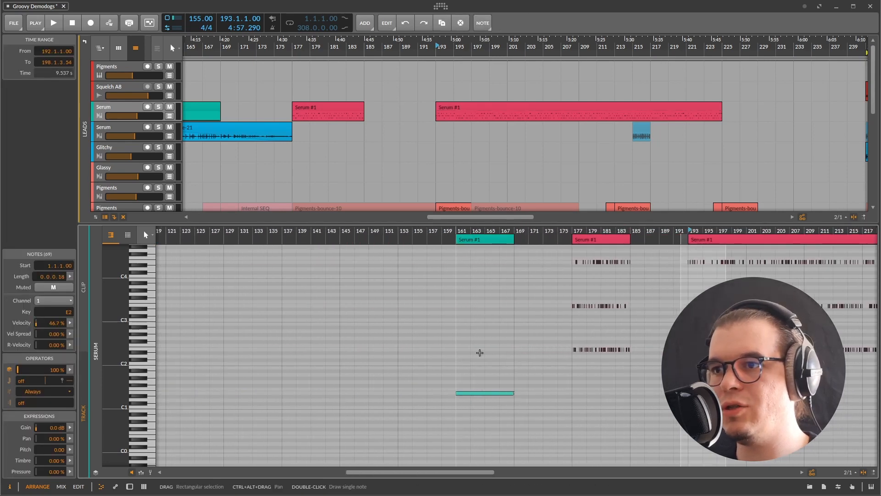
scroll(478, 354, up, 2)
click(438, 327)
key(ctrl+v)
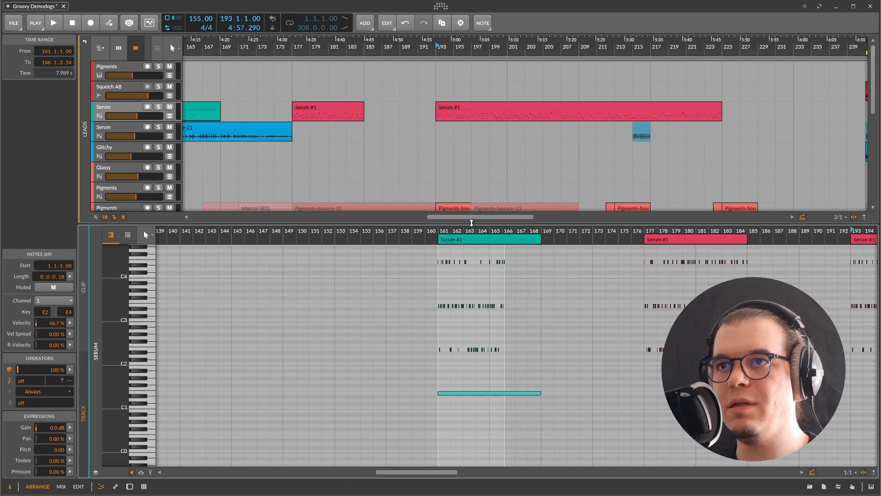
scroll(498, 166, down, 3)
scroll(287, 144, up, 3)
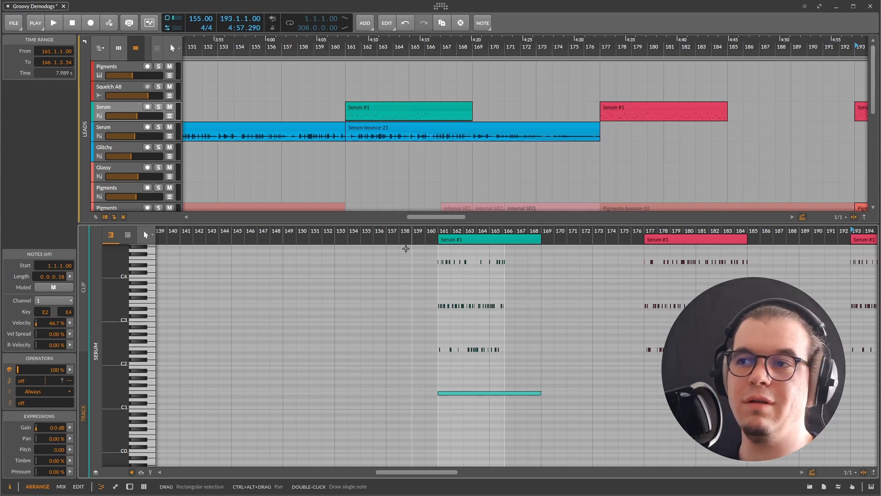
drag(519, 223, 519, 204)
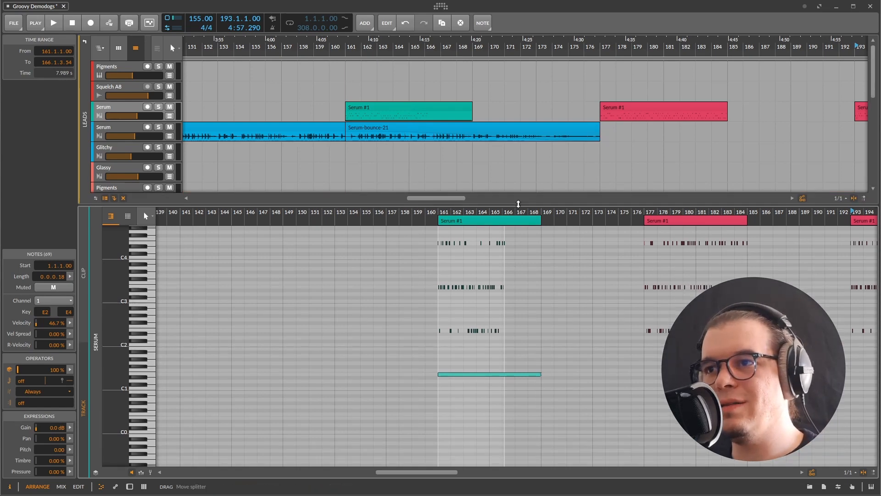
scroll(659, 291, down, 5)
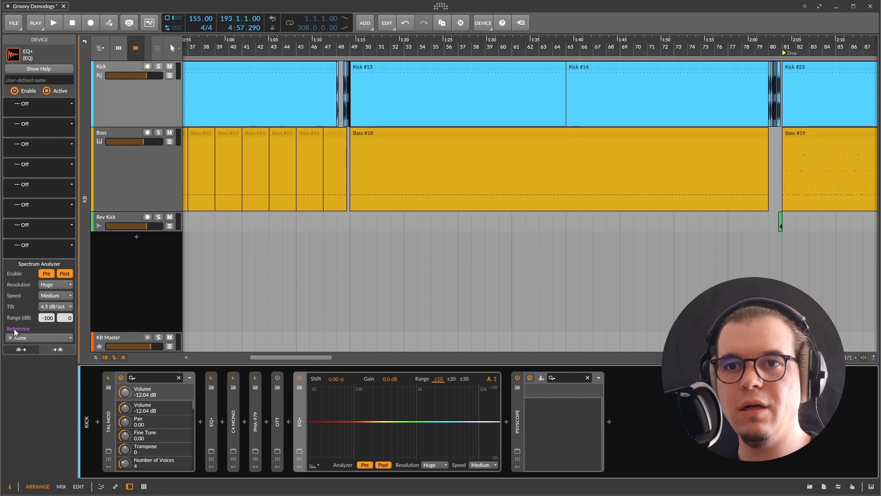
Set the spectrum analyzer reference of the Kick track's EQ+ to Bass (PRE) from the KB group
click(55, 340)
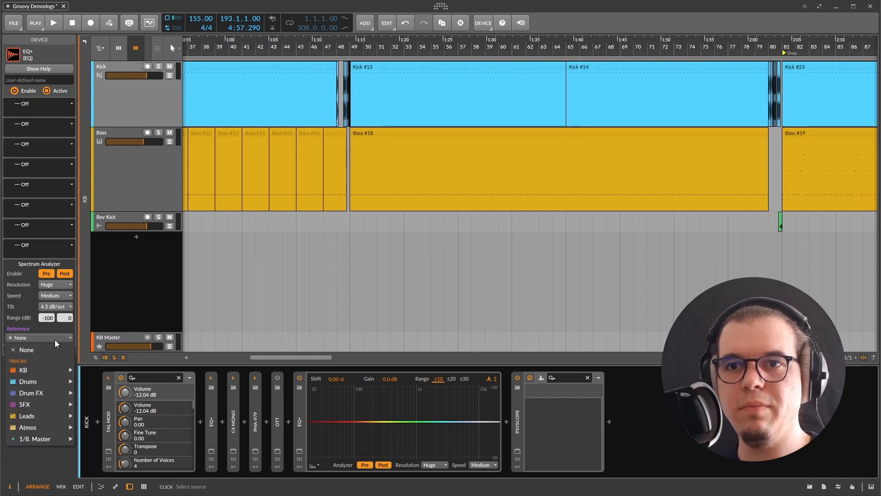
mouse_move(50, 372)
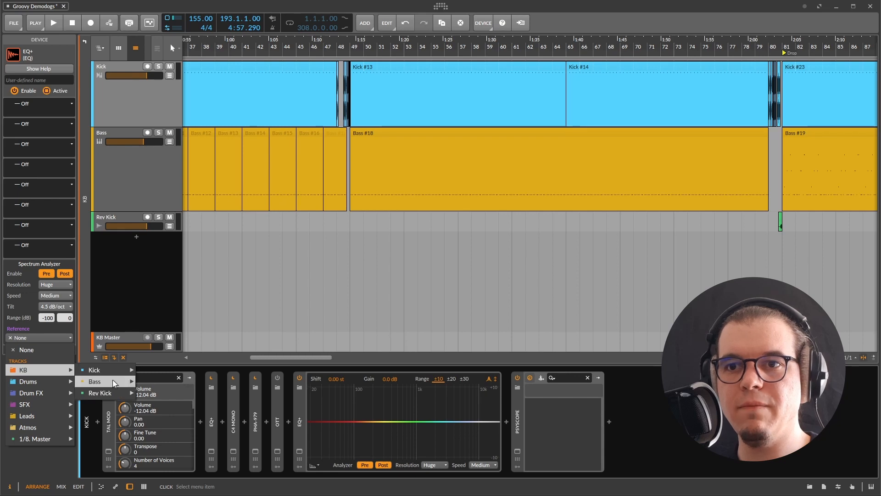
mouse_move(114, 383)
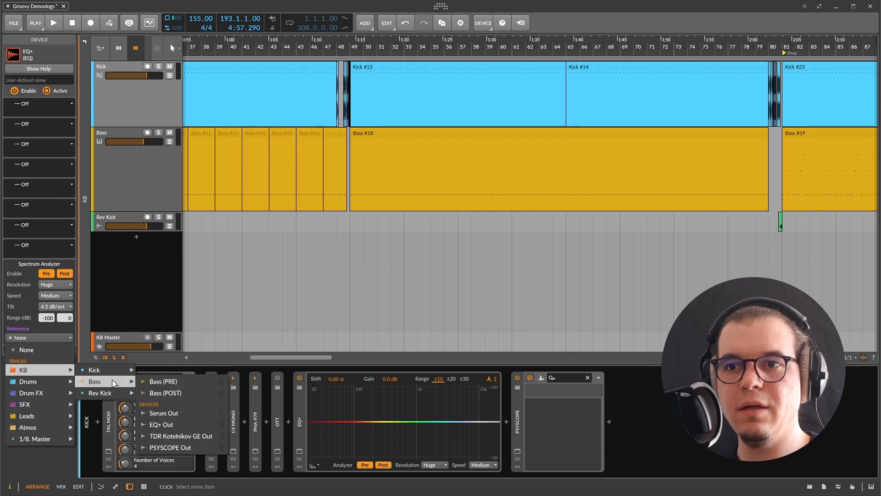
click(184, 381)
Play the kick and bass from bar 49 to compare their spectra in the EQ+ analyzer, and stop playback
scroll(452, 91, up, 3)
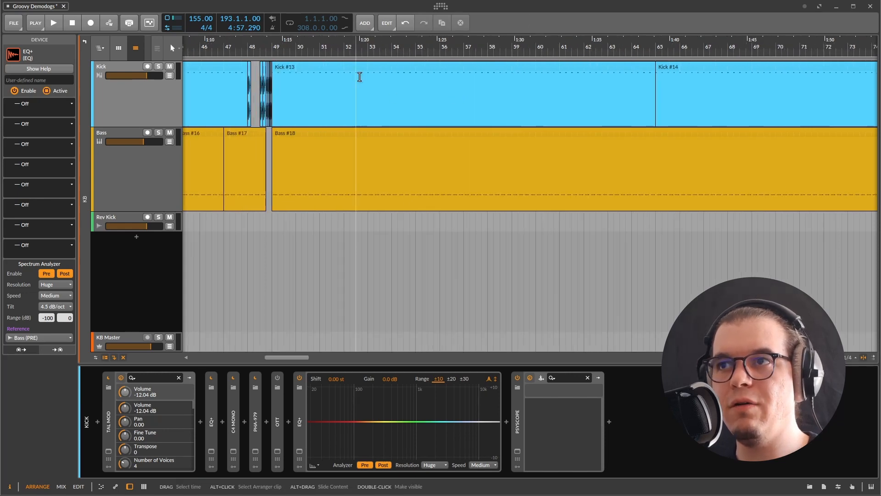
click(354, 69)
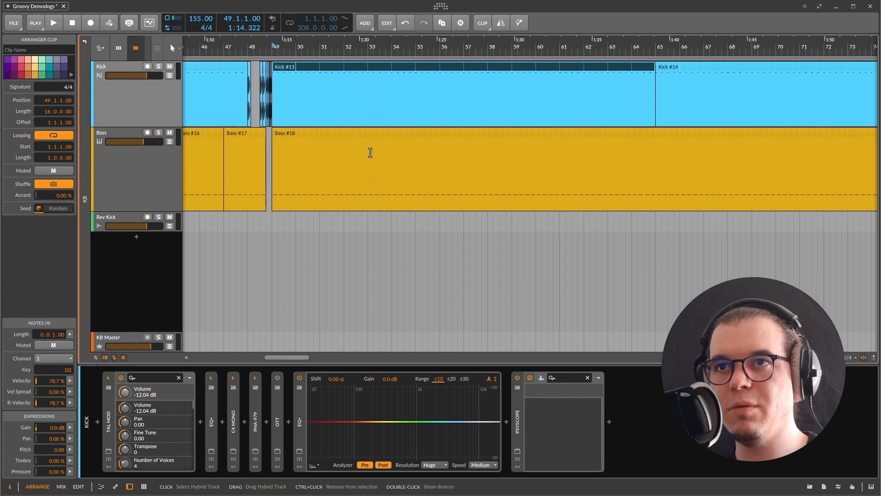
key(space)
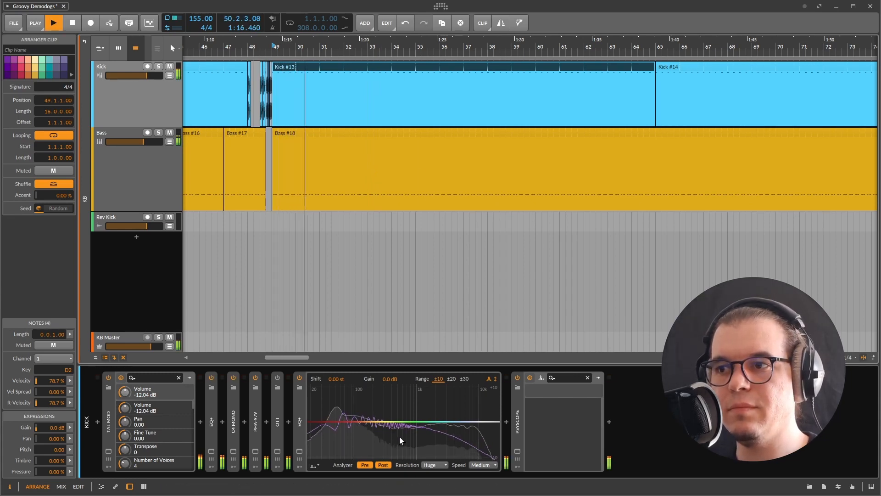
key(space)
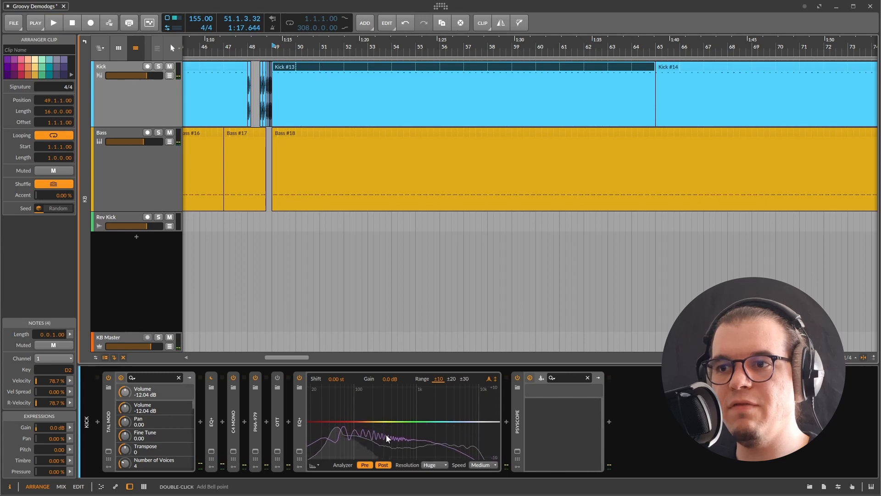